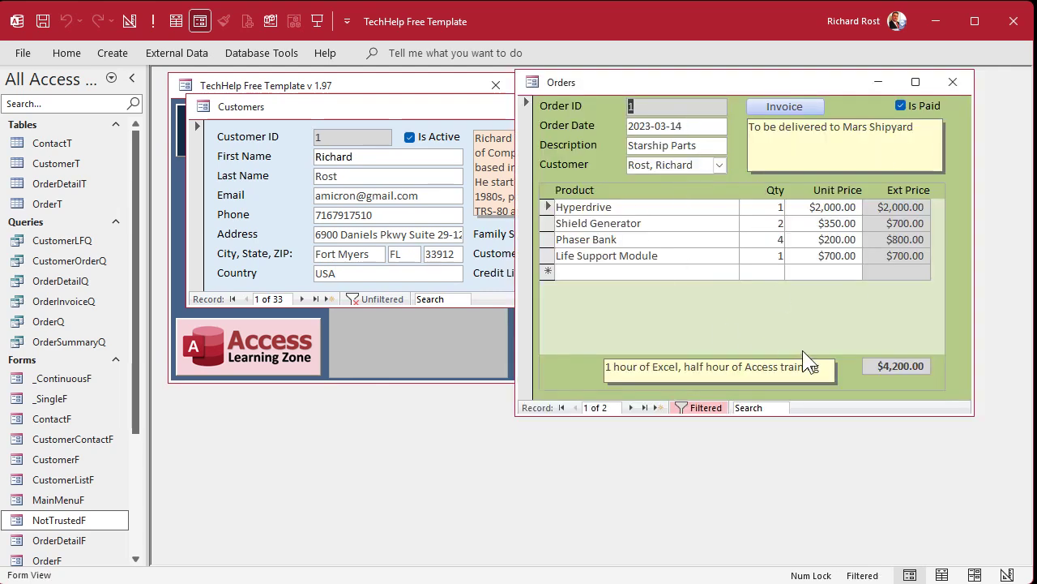
Preview the order's invoice and zoom in on the customer address, then close it and the Orders form
{"action": "left_click", "coordinate": [783, 107]}
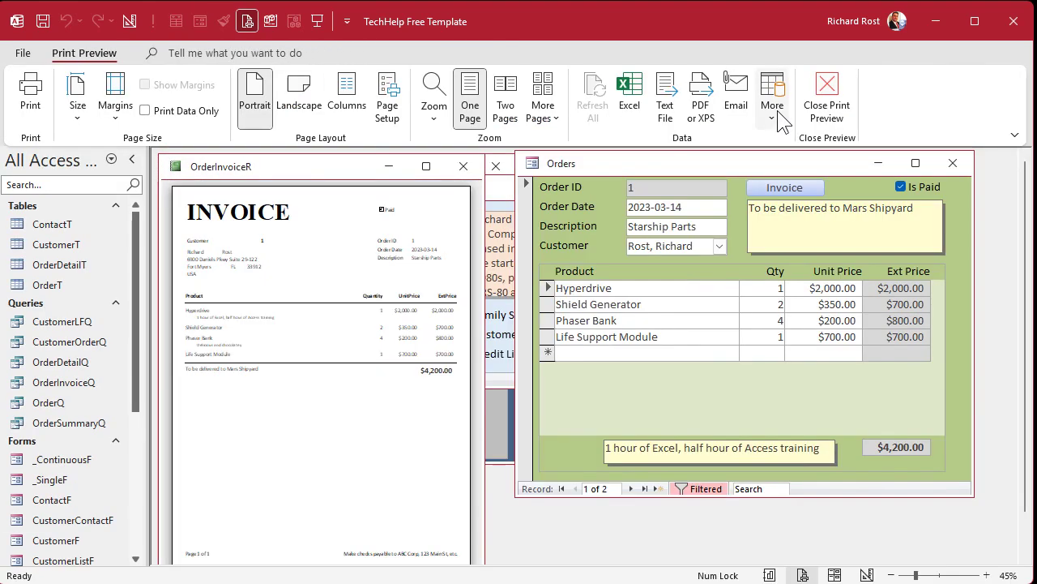
{"action": "left_click", "coordinate": [212, 272]}
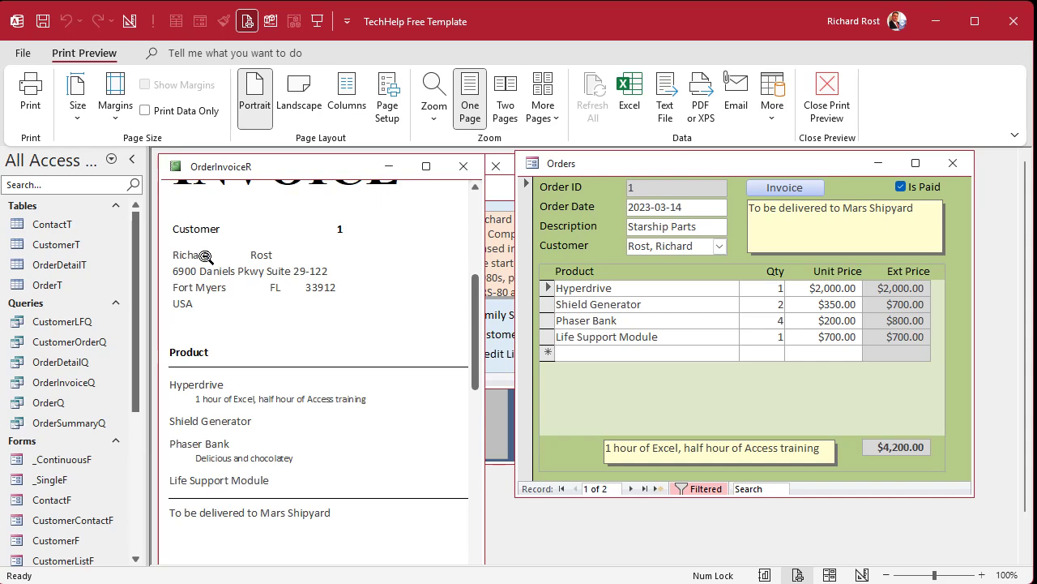
{"action": "left_click", "coordinate": [463, 167]}
{"action": "left_click", "coordinate": [953, 81]}
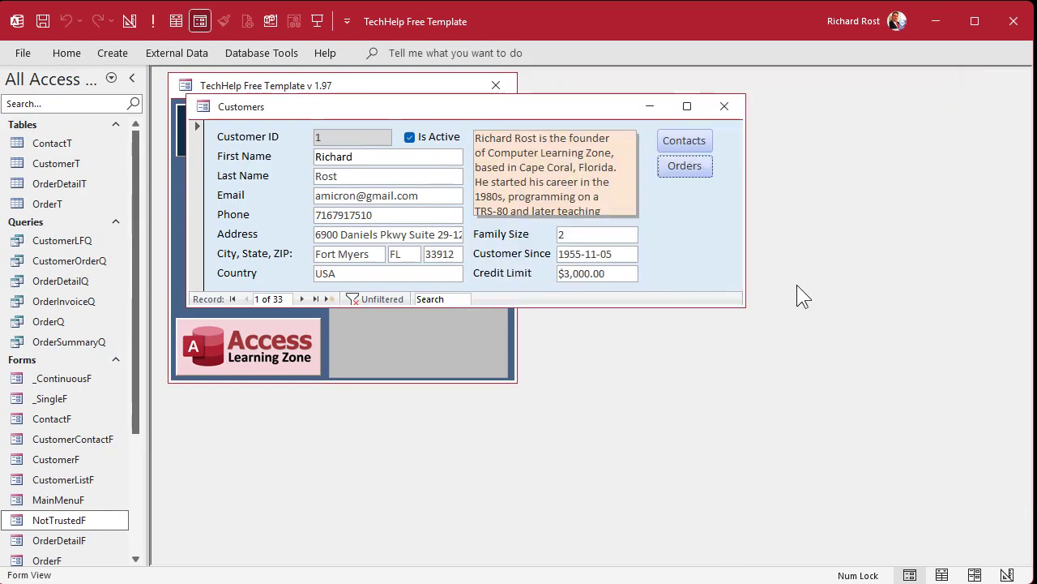
Replace the customer's street address with 'xxxxxxxxxxx' and close the record to save it
{"action": "left_click_drag", "start_coordinate": [316, 234], "coordinate": [653, 246]}
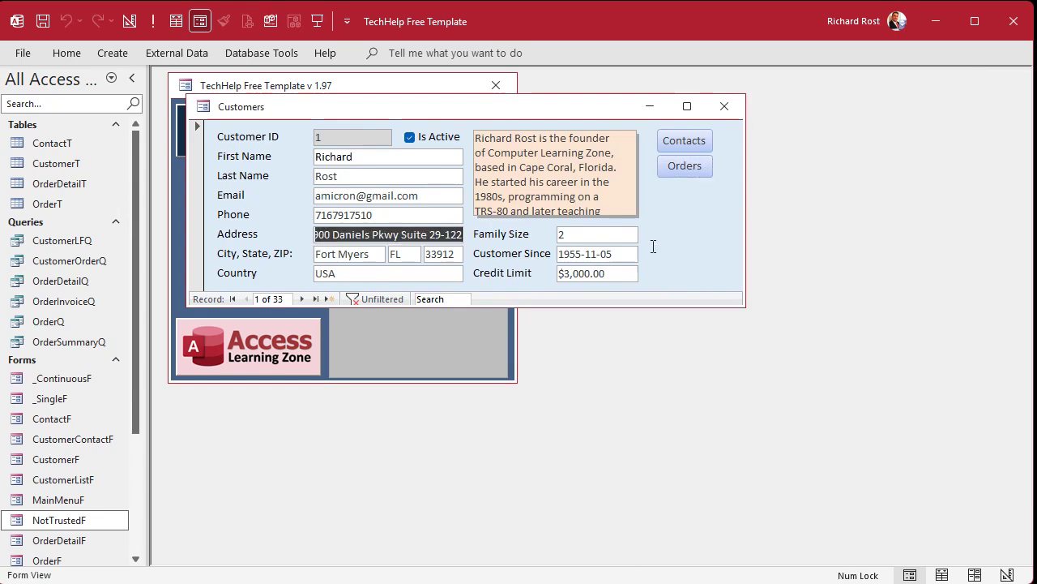
{"action": "type", "text": "xxxxxxxxxxx"}
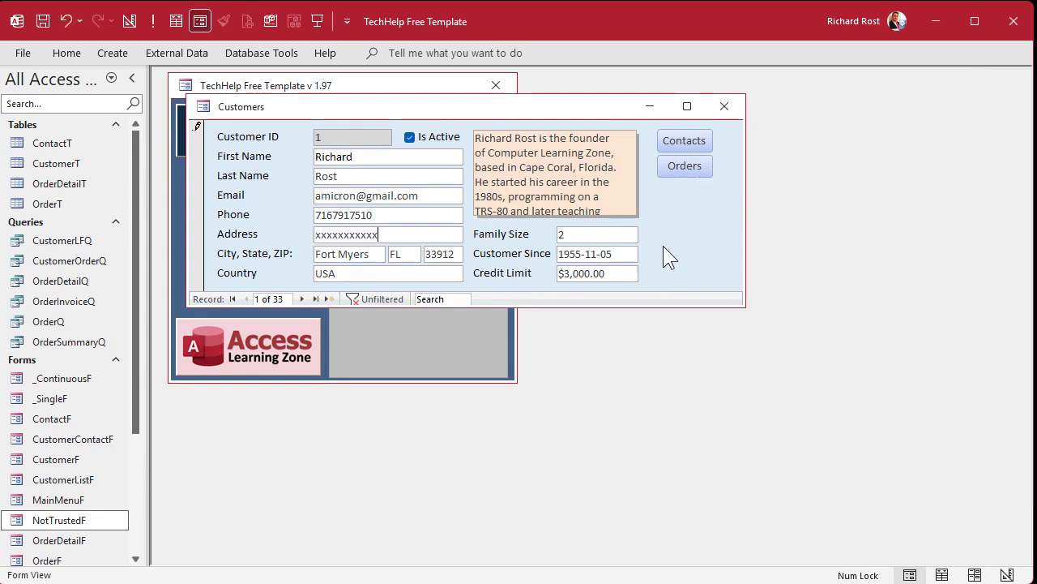
{"action": "left_click", "coordinate": [725, 106]}
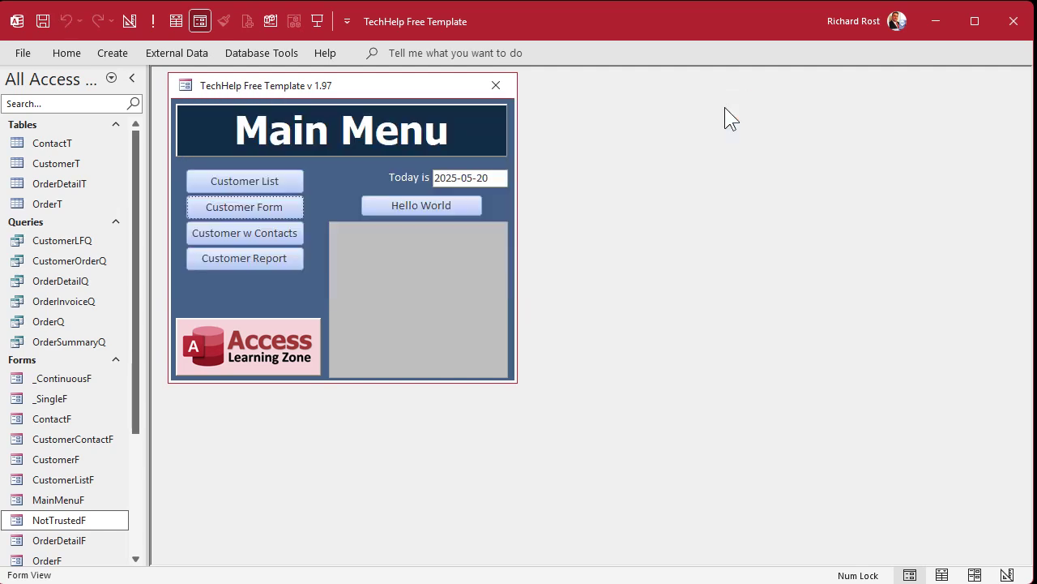
Reopen the customer's orders and preview order 1's invoice to confirm the placeholder address prints
{"action": "left_click", "coordinate": [224, 206]}
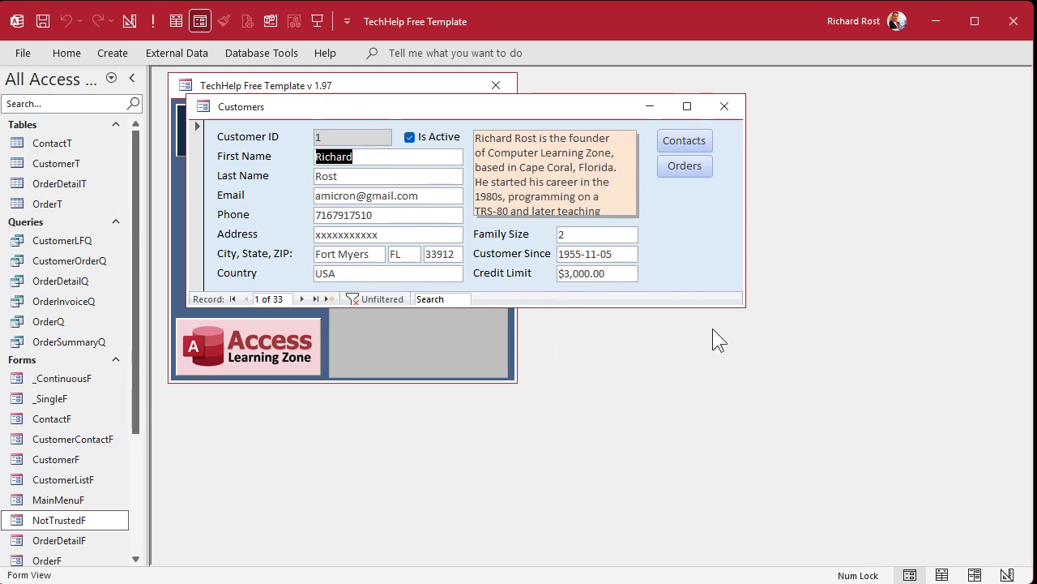
{"action": "left_click", "coordinate": [687, 166]}
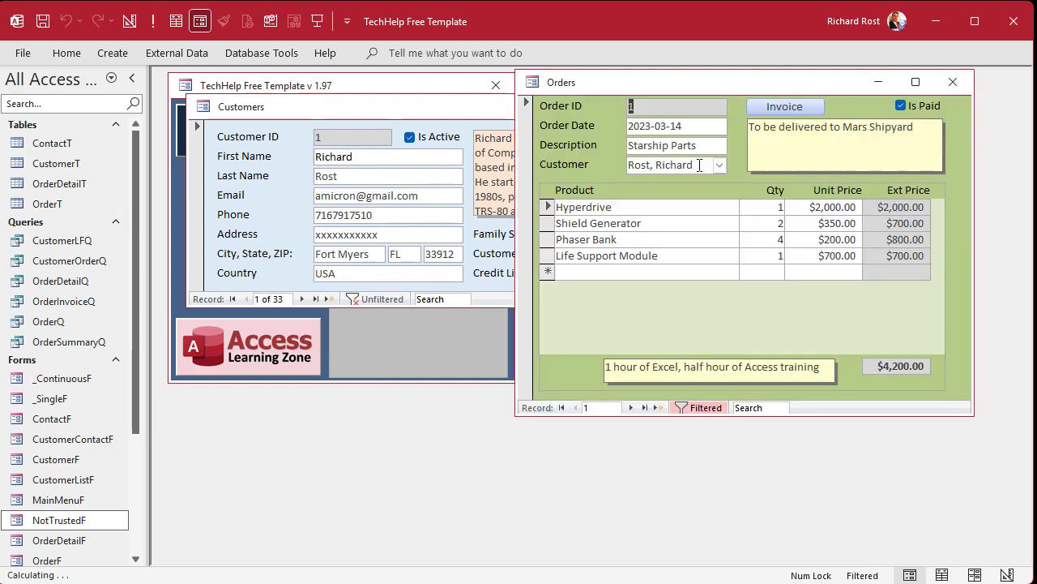
{"action": "left_click", "coordinate": [788, 107]}
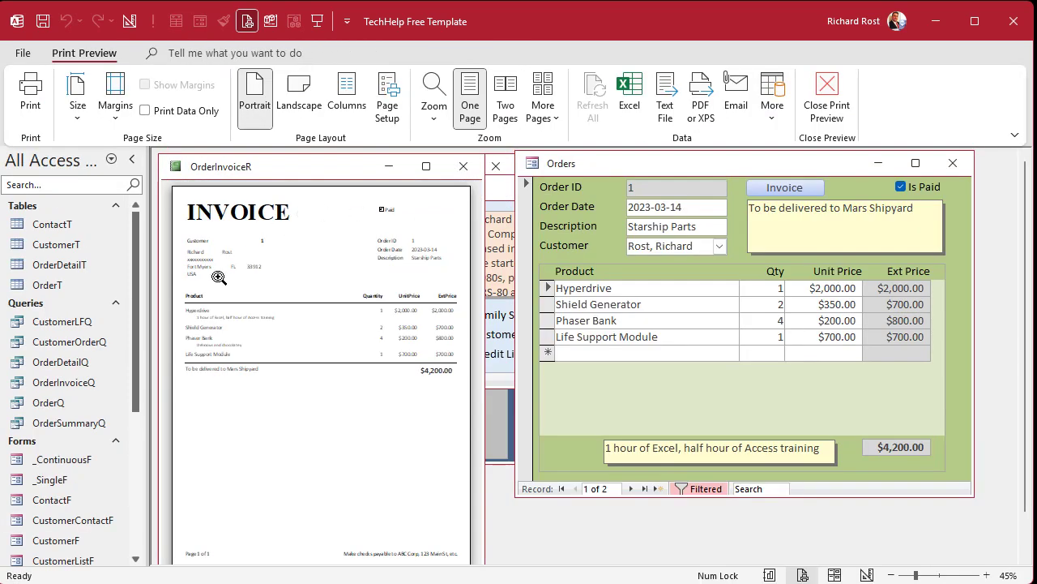
{"action": "left_click", "coordinate": [218, 278]}
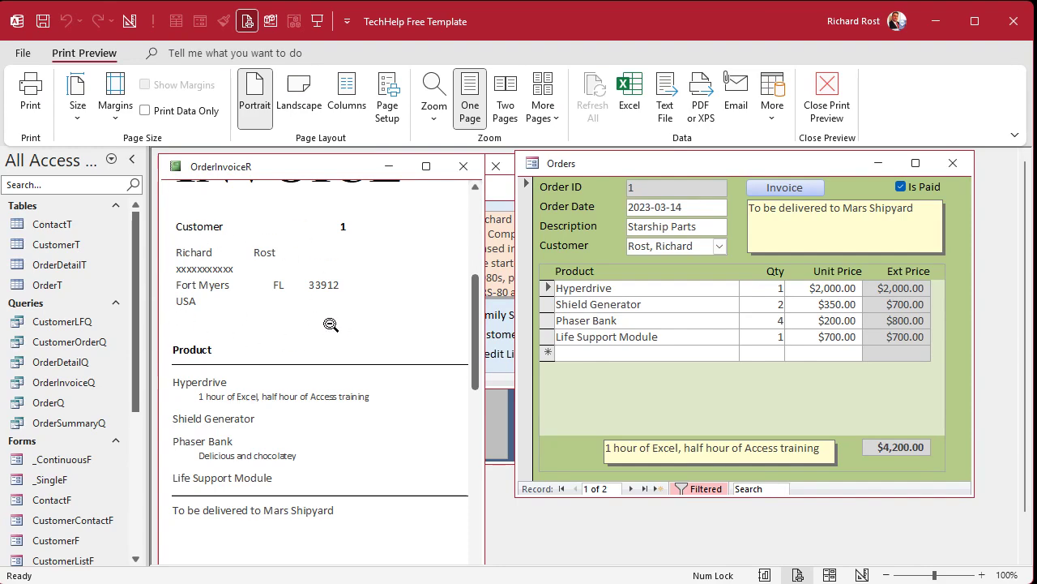
{"action": "left_click", "coordinate": [464, 165]}
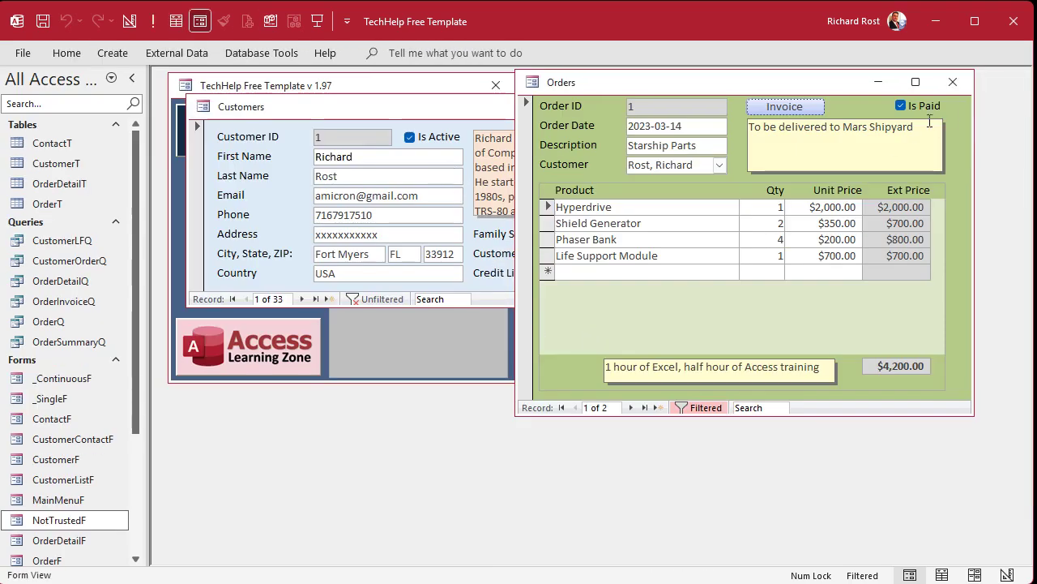
{"action": "left_click", "coordinate": [953, 82]}
{"action": "left_click", "coordinate": [713, 107]}
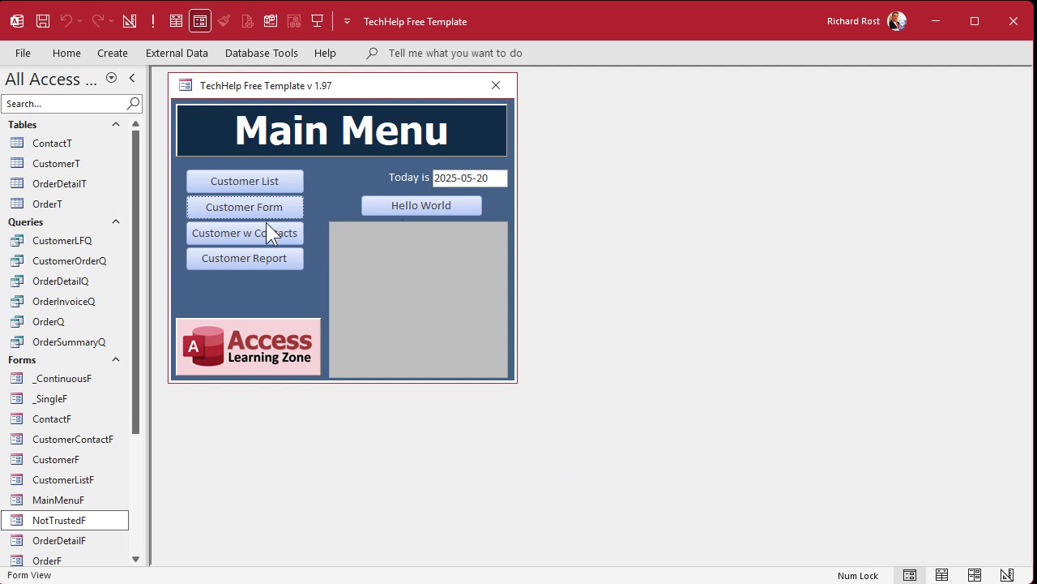
{"action": "left_click", "coordinate": [243, 210]}
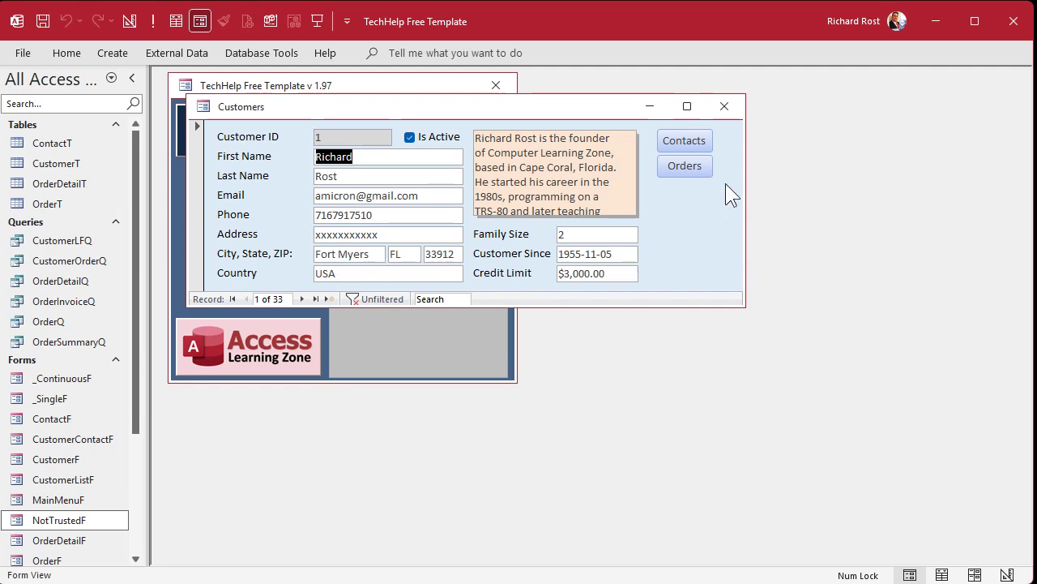
{"action": "left_click", "coordinate": [691, 165]}
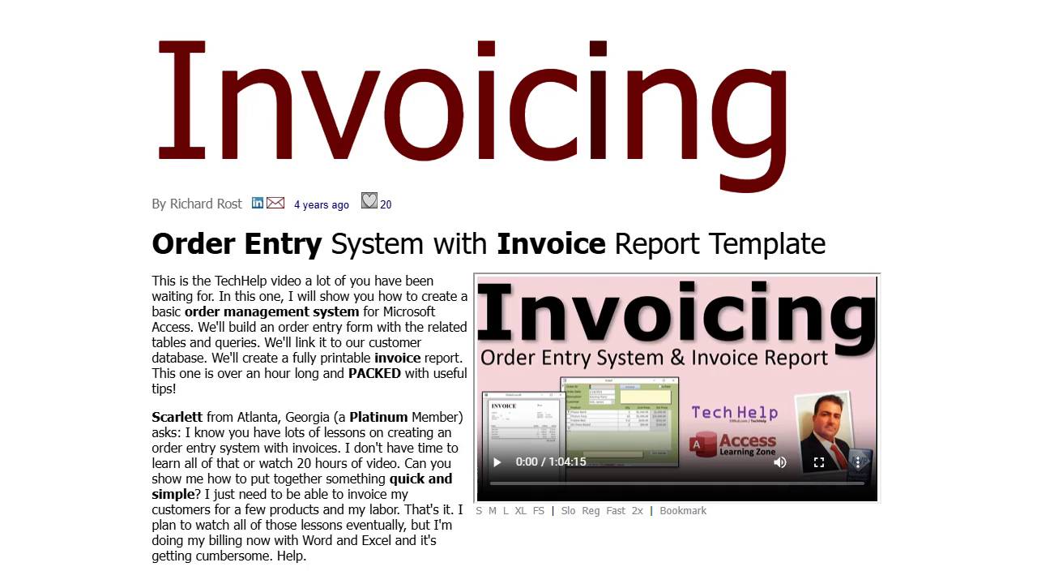
Scroll to the Members section and highlight the sentence about copying the customer's address to orders
{"action": "scroll", "coordinate": [325, 340], "scroll_direction": "down", "scroll_amount": 3}
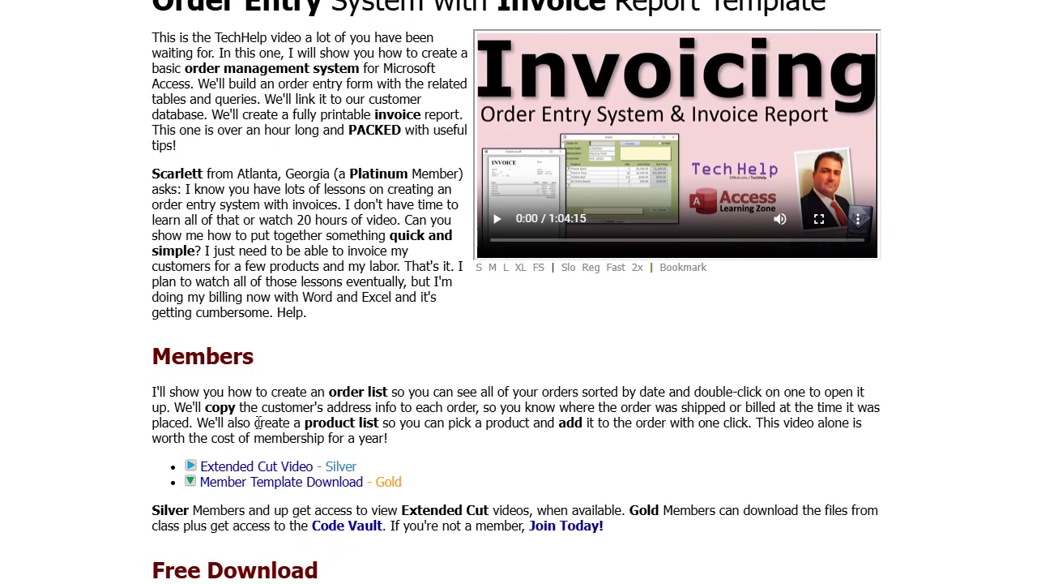
{"action": "left_click_drag", "start_coordinate": [185, 408], "coordinate": [792, 399]}
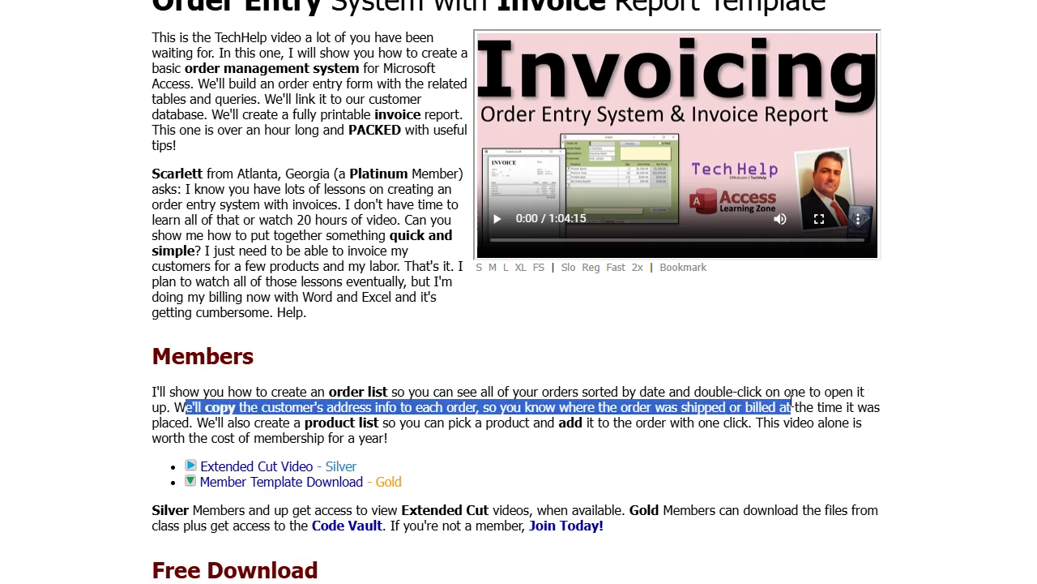
{"action": "left_click_drag", "start_coordinate": [197, 423], "coordinate": [533, 424]}
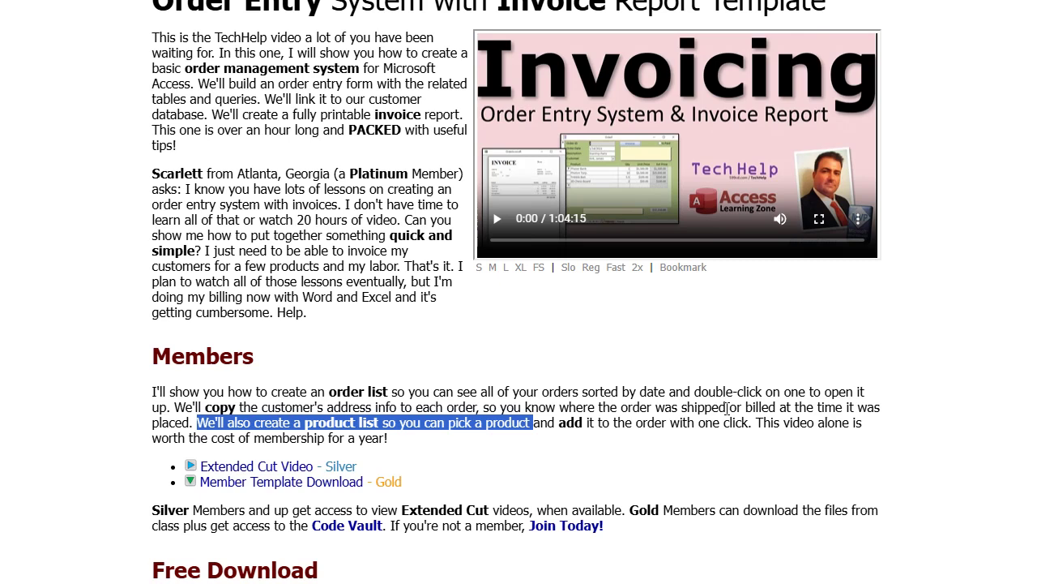
{"action": "double_click", "coordinate": [201, 355]}
{"action": "left_click", "coordinate": [285, 411]}
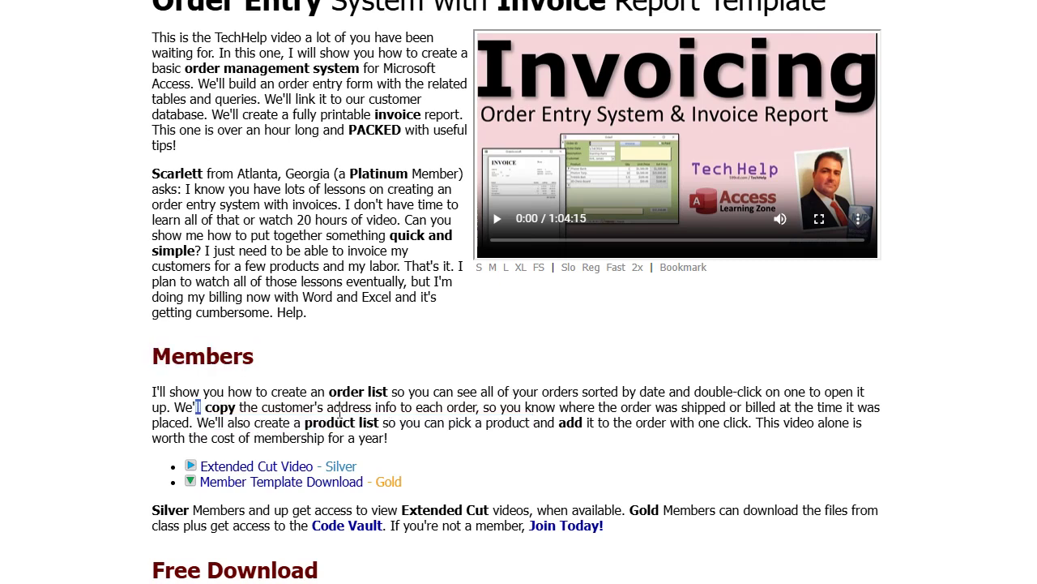
{"action": "left_click_drag", "start_coordinate": [195, 408], "coordinate": [504, 411]}
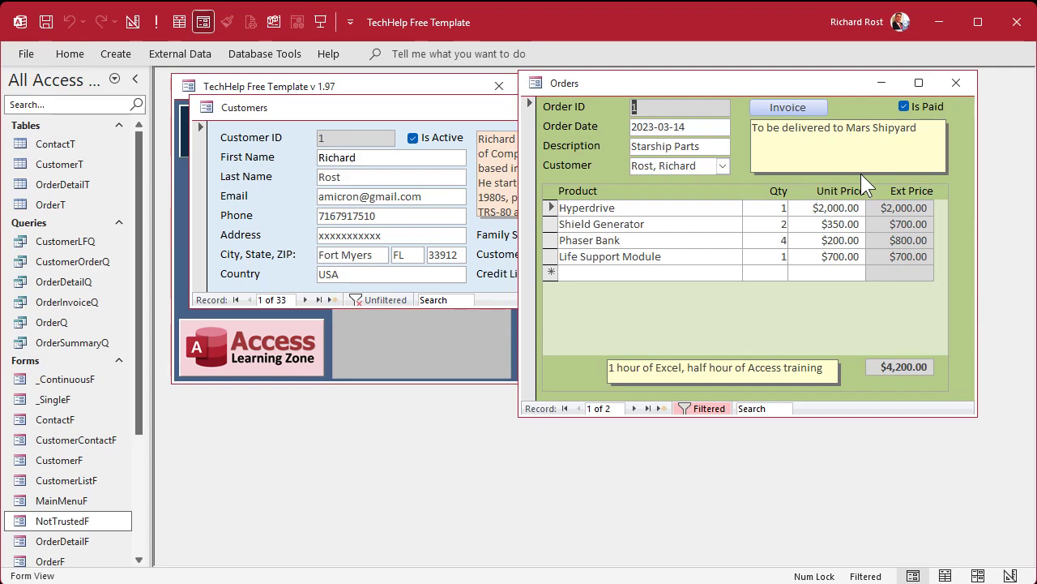
Switch the Orders form to Design View alongside the open Customers form
{"action": "right_click", "coordinate": [780, 82]}
{"action": "left_click", "coordinate": [820, 190]}
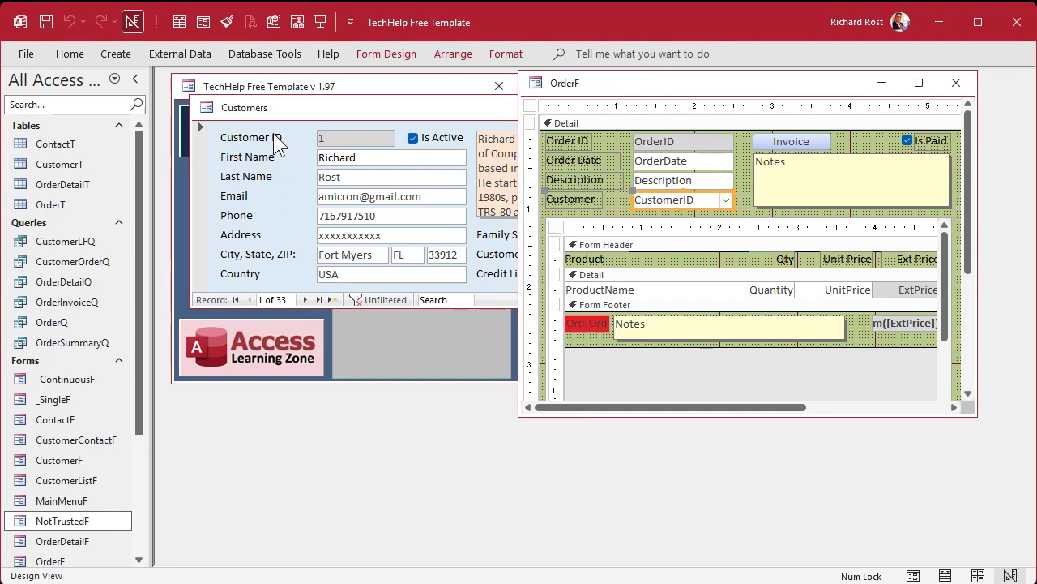
{"action": "left_click", "coordinate": [324, 109]}
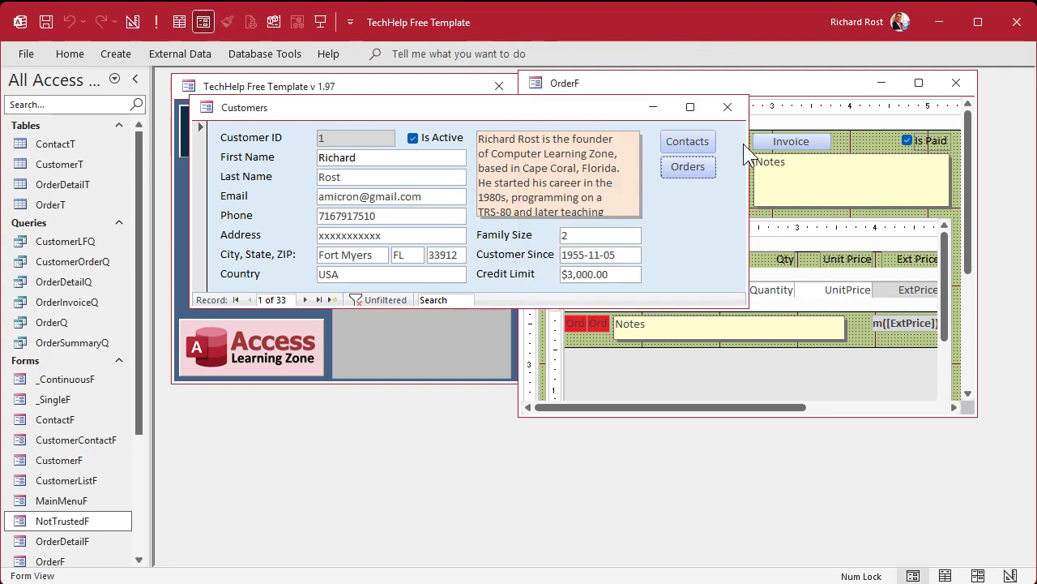
{"action": "left_click", "coordinate": [837, 87]}
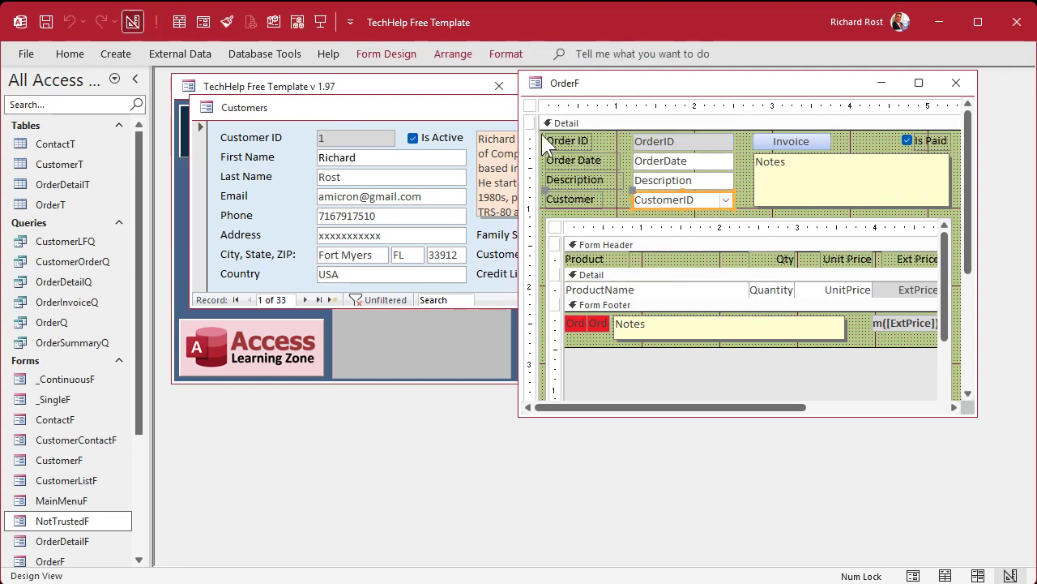
Inspect CustomerCombo's Default Value, =[Forms]![CustomerF]![CustomerID], in the zoom editor and keep it
{"action": "double_click", "coordinate": [653, 201]}
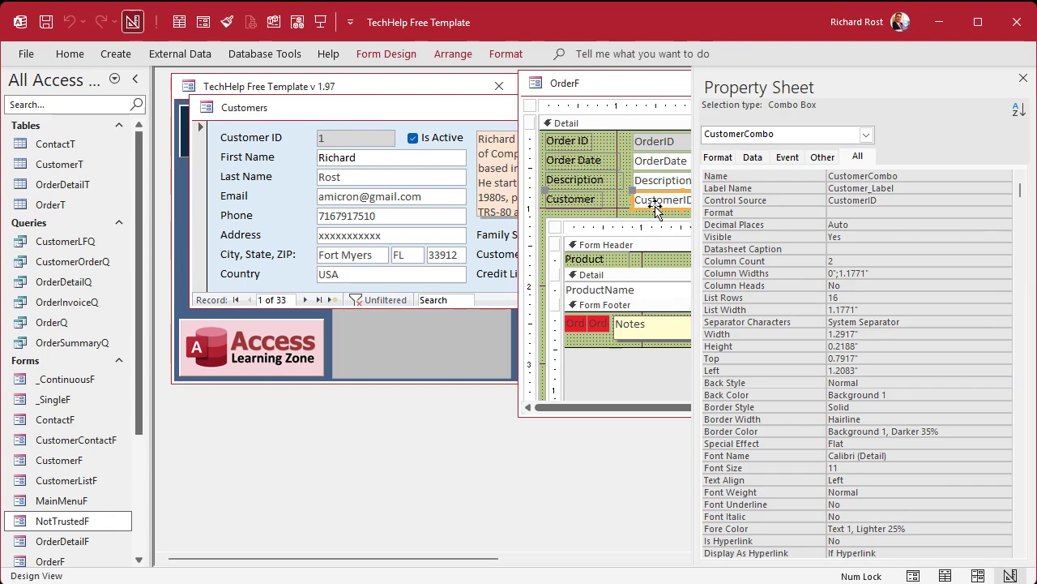
{"action": "left_click", "coordinate": [752, 157]}
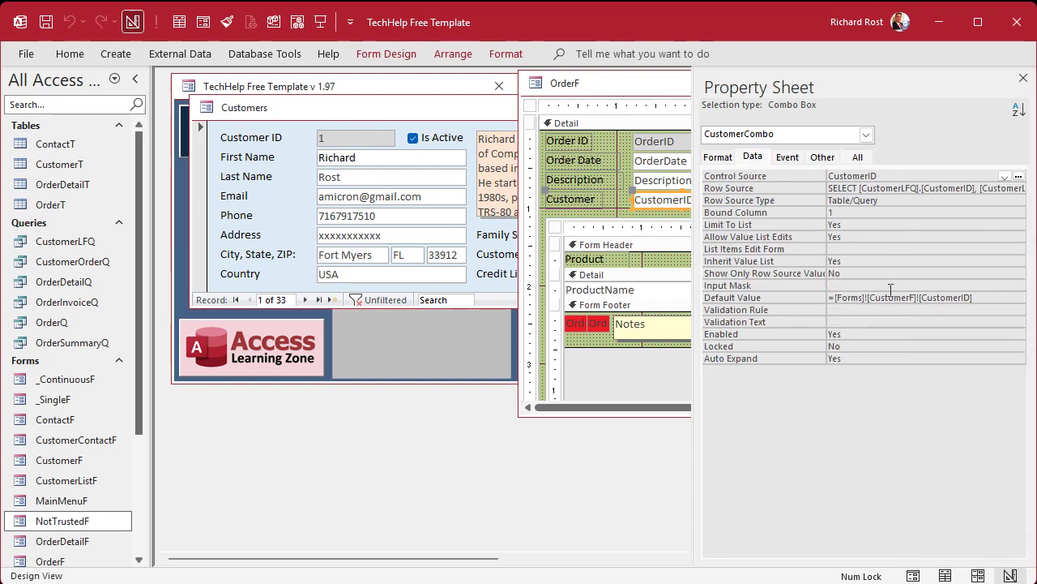
{"action": "left_click", "coordinate": [992, 301]}
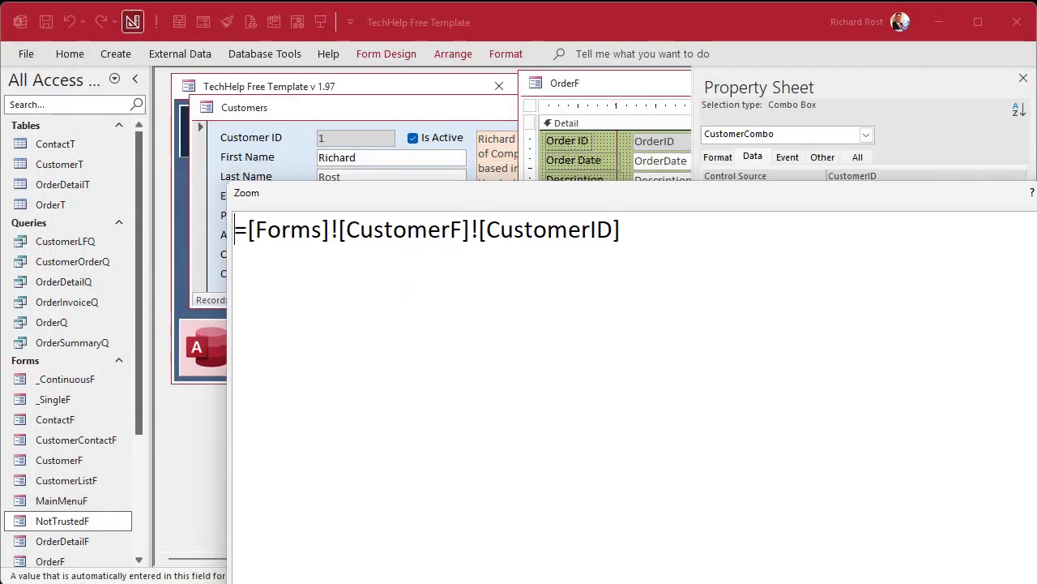
{"action": "left_click_drag", "start_coordinate": [1036, 582], "coordinate": [859, 425]}
{"action": "double_click", "coordinate": [288, 229]}
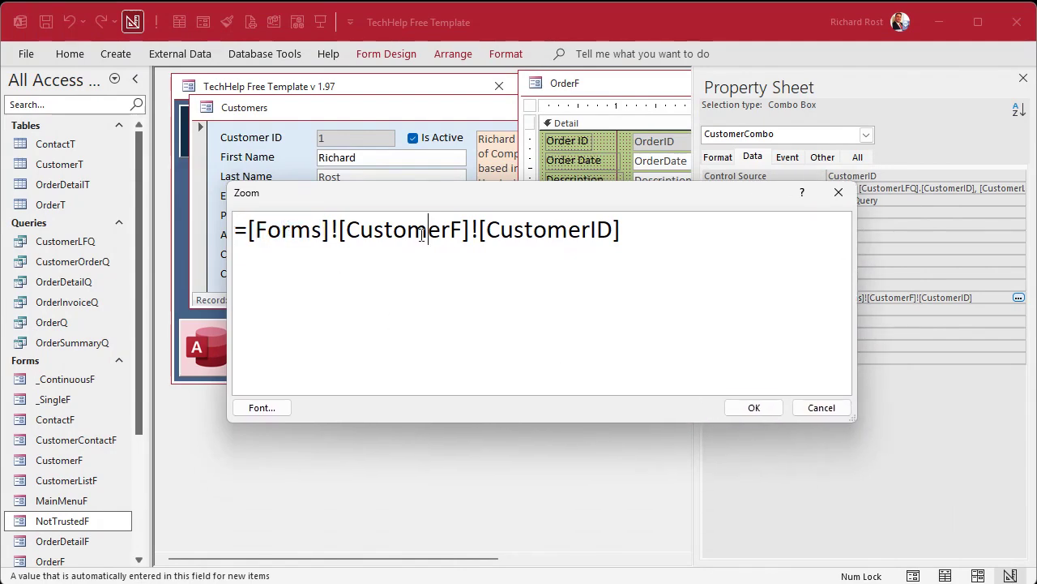
{"action": "double_click", "coordinate": [421, 232]}
{"action": "double_click", "coordinate": [552, 232]}
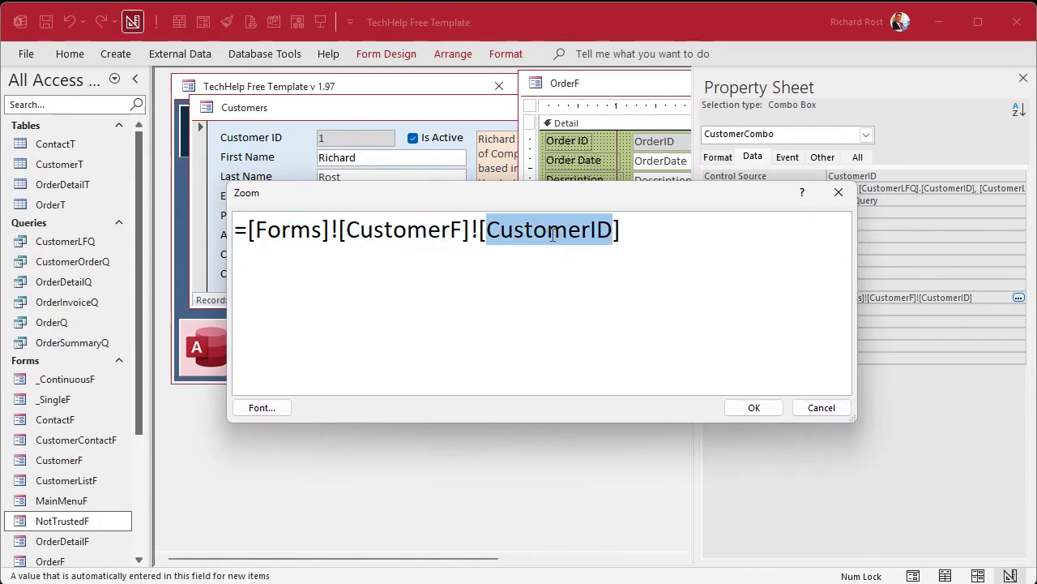
{"action": "left_click", "coordinate": [754, 408]}
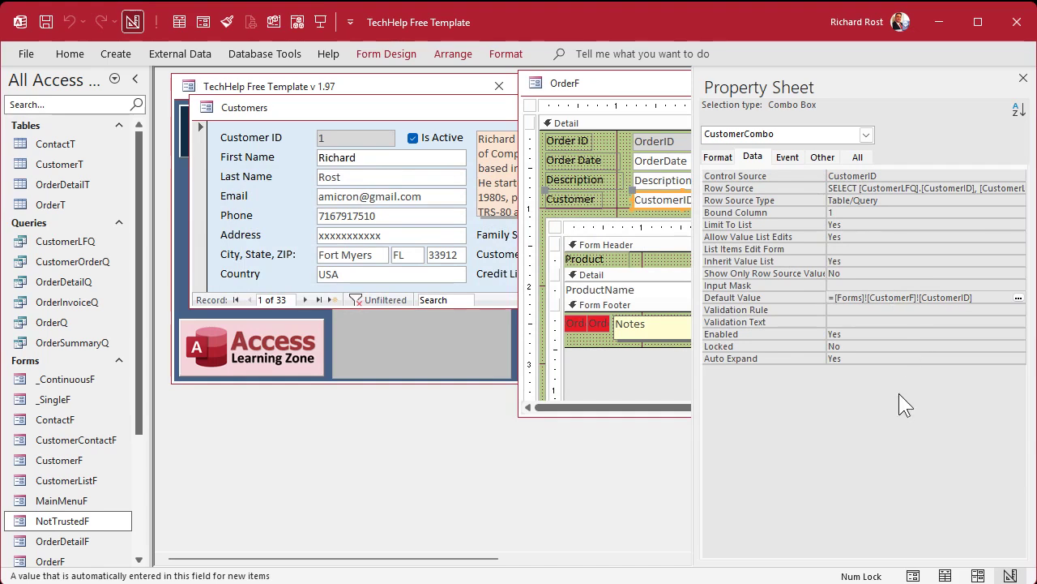
Close the Property Sheet and close OrderF's design, saving changes
{"action": "left_click", "coordinate": [1023, 79]}
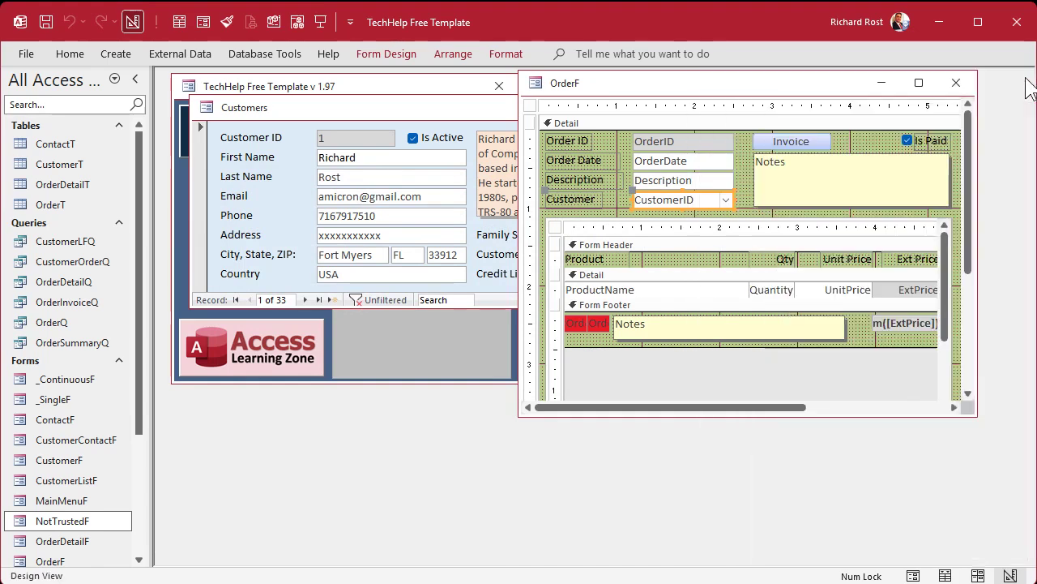
{"action": "left_click", "coordinate": [957, 92]}
{"action": "left_click", "coordinate": [487, 405]}
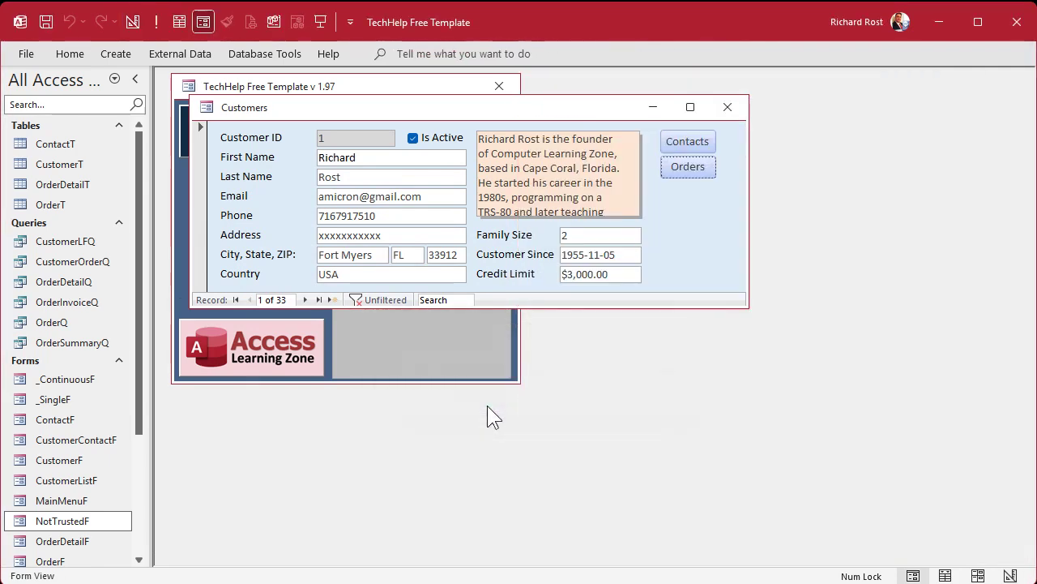
Open CustomerT in Design View and select the Address through Country field rows
{"action": "left_click", "coordinate": [727, 108]}
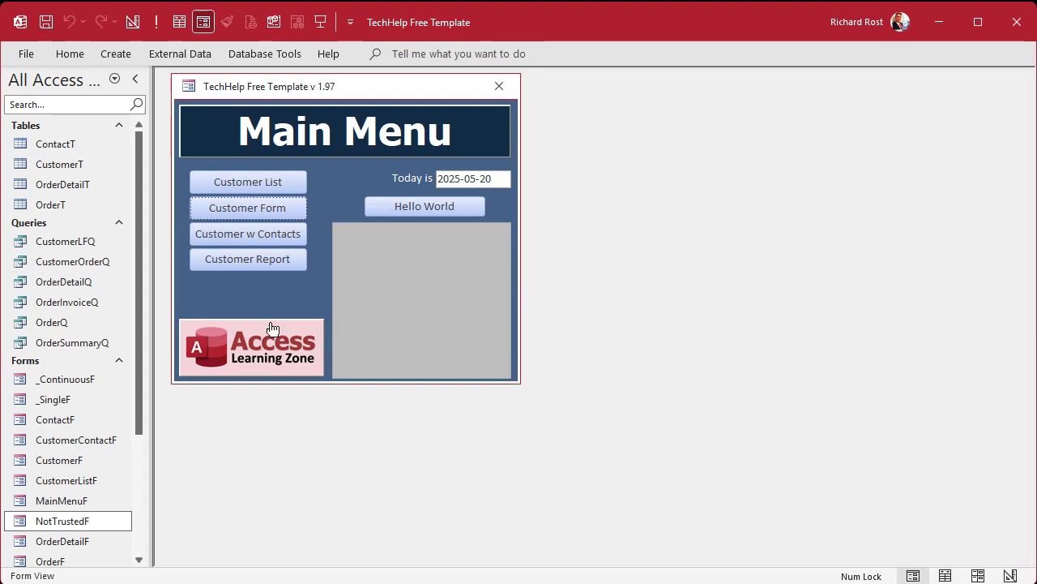
{"action": "double_click", "coordinate": [58, 165]}
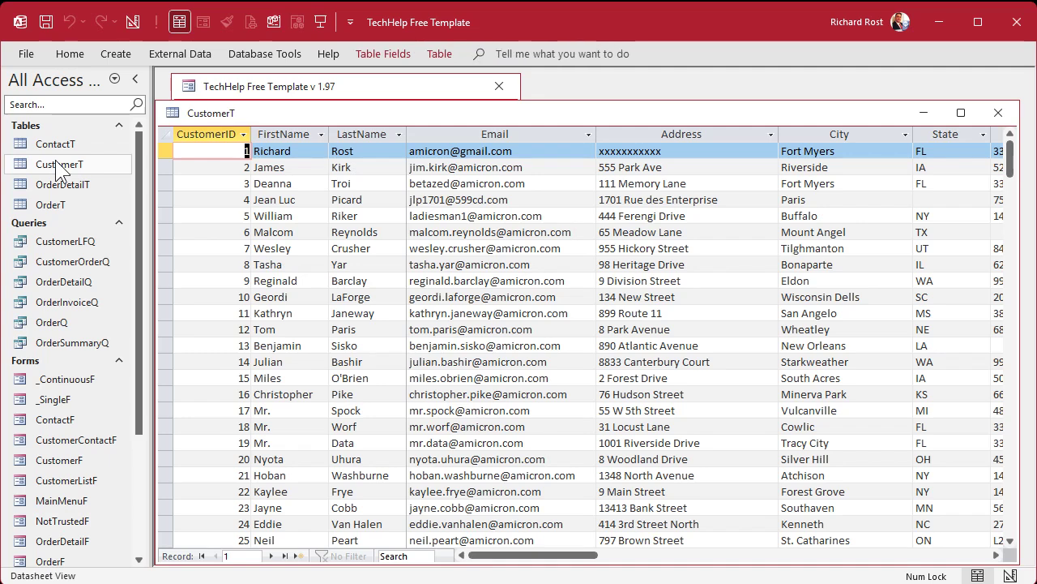
{"action": "left_click_drag", "start_coordinate": [285, 125], "coordinate": [292, 98]}
{"action": "right_click", "coordinate": [293, 98]}
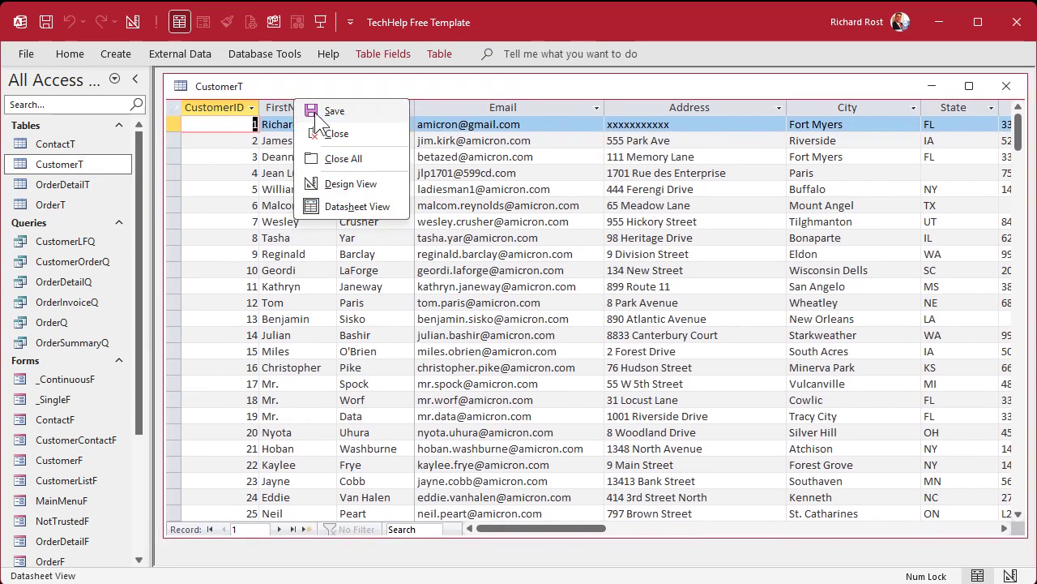
{"action": "left_click", "coordinate": [335, 186]}
{"action": "left_click_drag", "start_coordinate": [173, 184], "coordinate": [177, 247]}
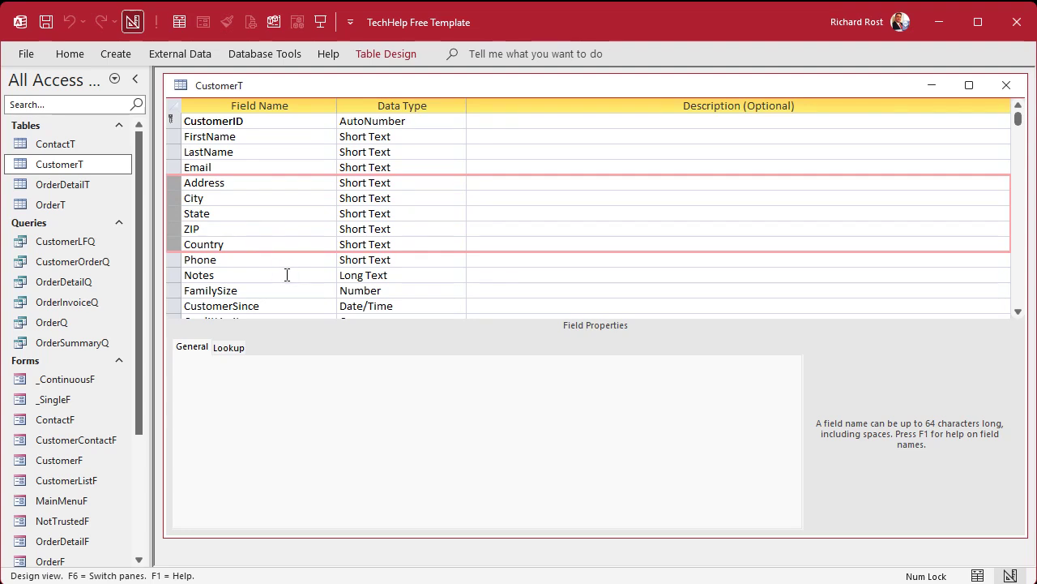
Paste the address fields below Notes in OrderT's design and save the table
{"action": "left_click", "coordinate": [38, 209]}
{"action": "right_click", "coordinate": [40, 212]}
{"action": "left_click", "coordinate": [68, 237]}
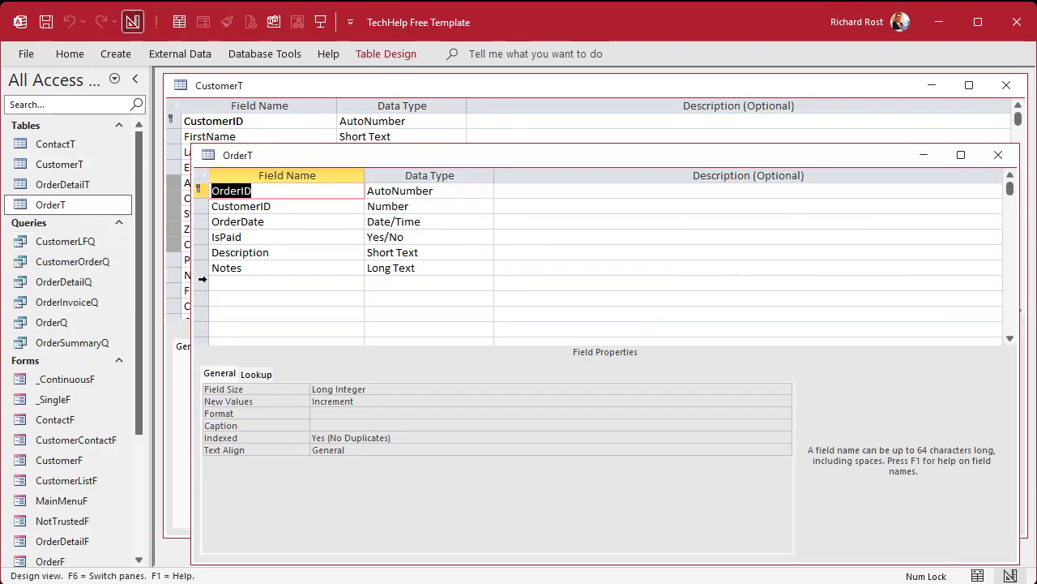
{"action": "left_click", "coordinate": [201, 281]}
{"action": "key", "text": "ctrl+v"}
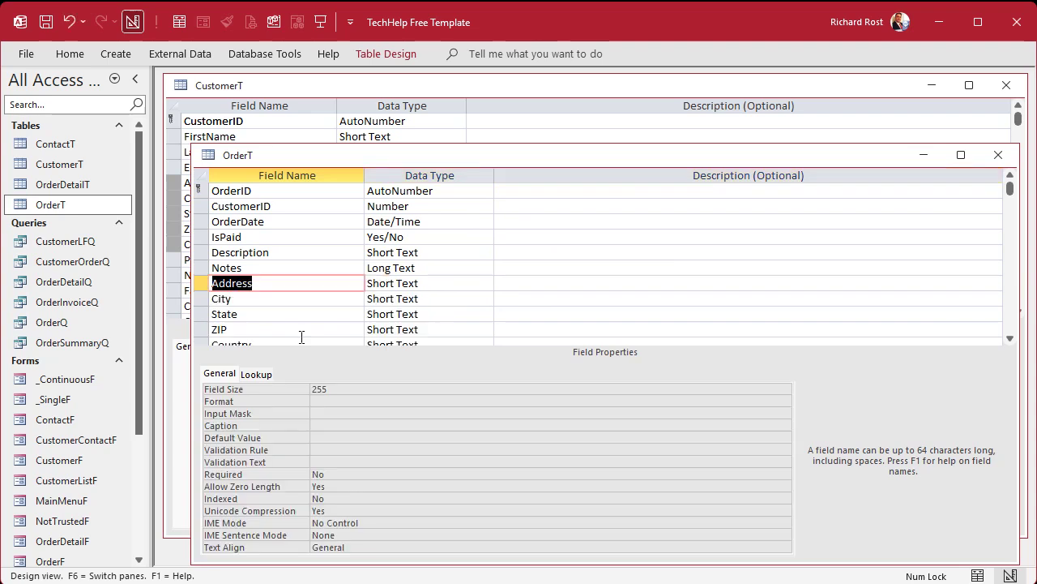
{"action": "scroll", "coordinate": [306, 298], "scroll_direction": "down", "scroll_amount": 1}
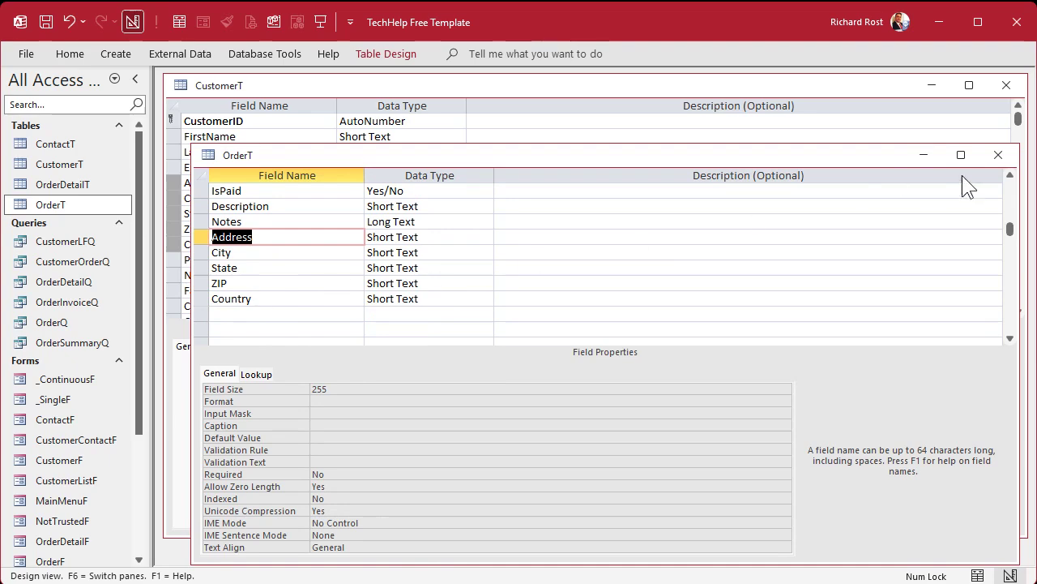
{"action": "left_click", "coordinate": [998, 154]}
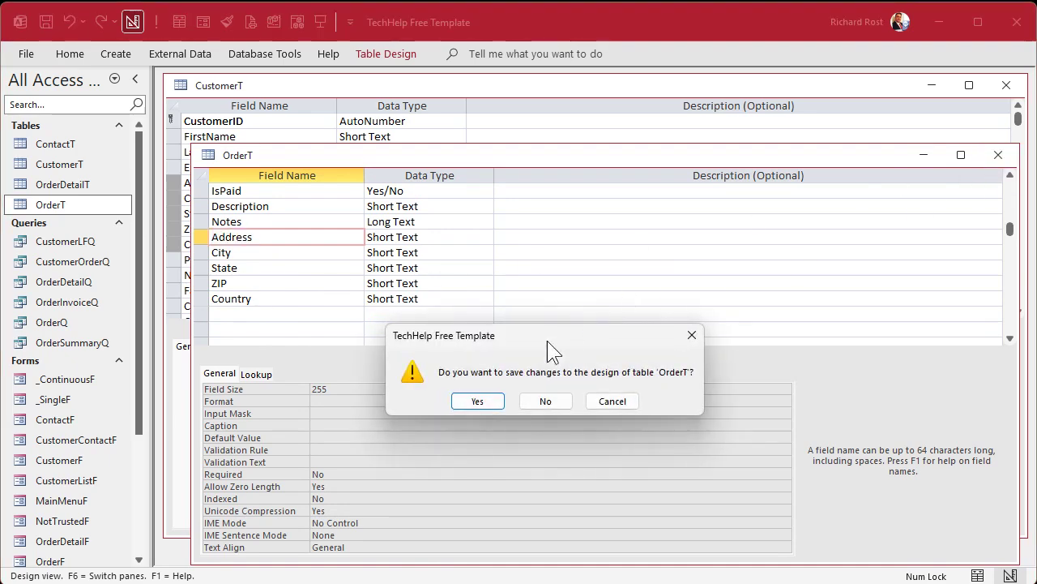
{"action": "left_click", "coordinate": [477, 401]}
Check the new columns in OrderT's datasheet, then close it and the CustomerT design
{"action": "double_click", "coordinate": [58, 204]}
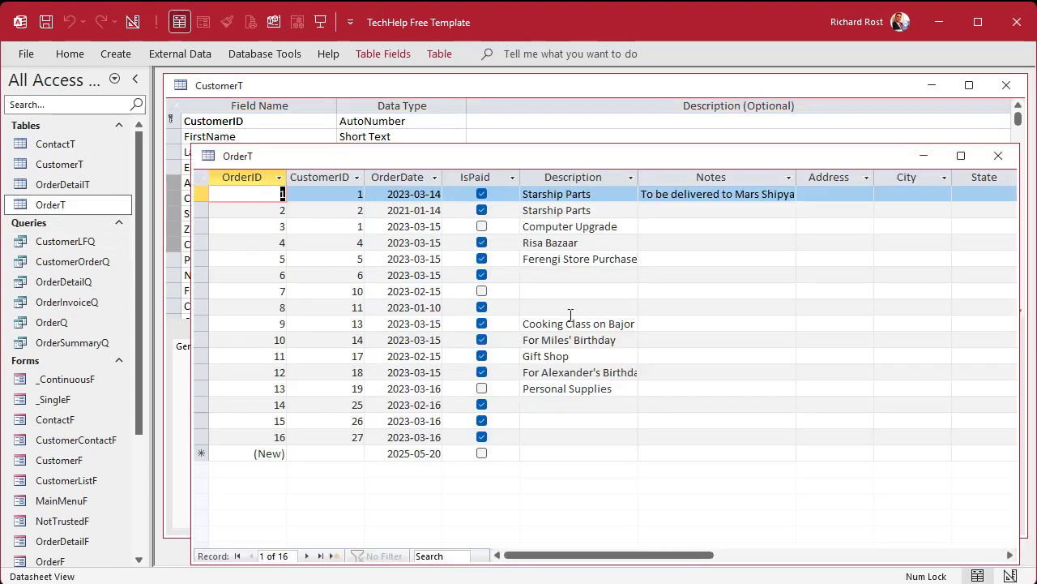
{"action": "left_click_drag", "start_coordinate": [631, 561], "coordinate": [719, 565]}
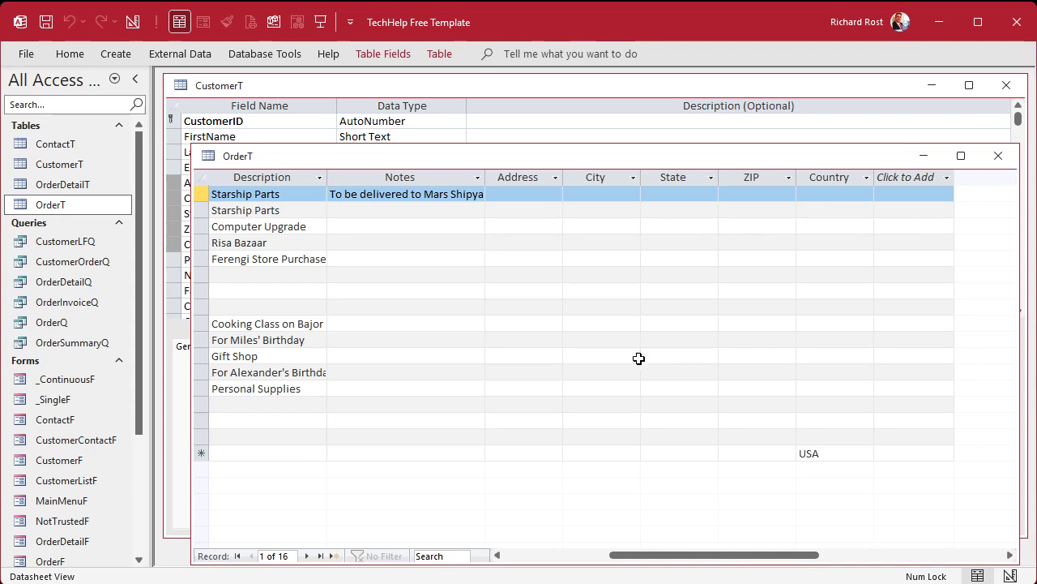
{"action": "left_click", "coordinate": [998, 155]}
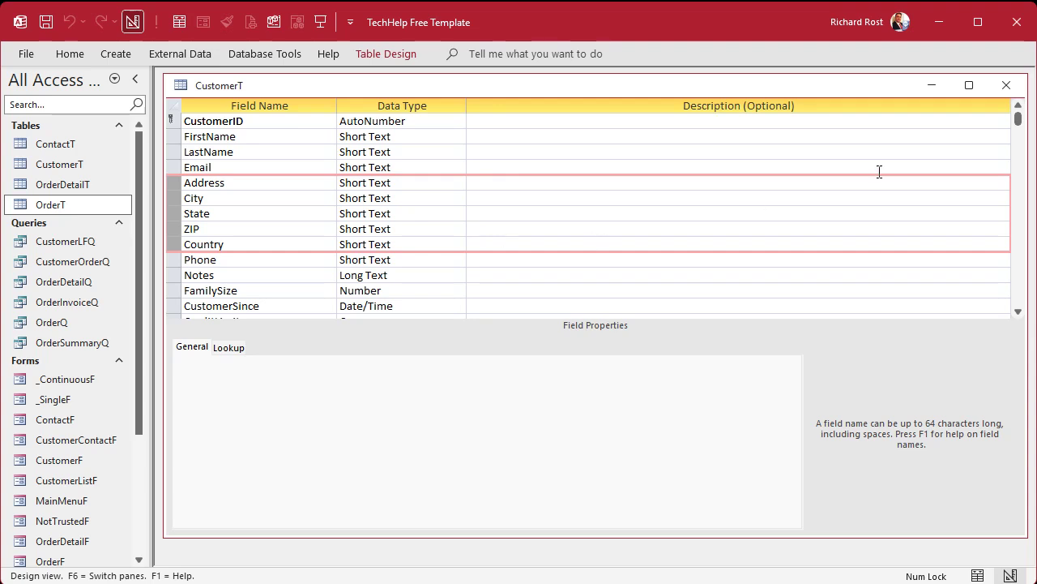
{"action": "left_click", "coordinate": [1006, 85]}
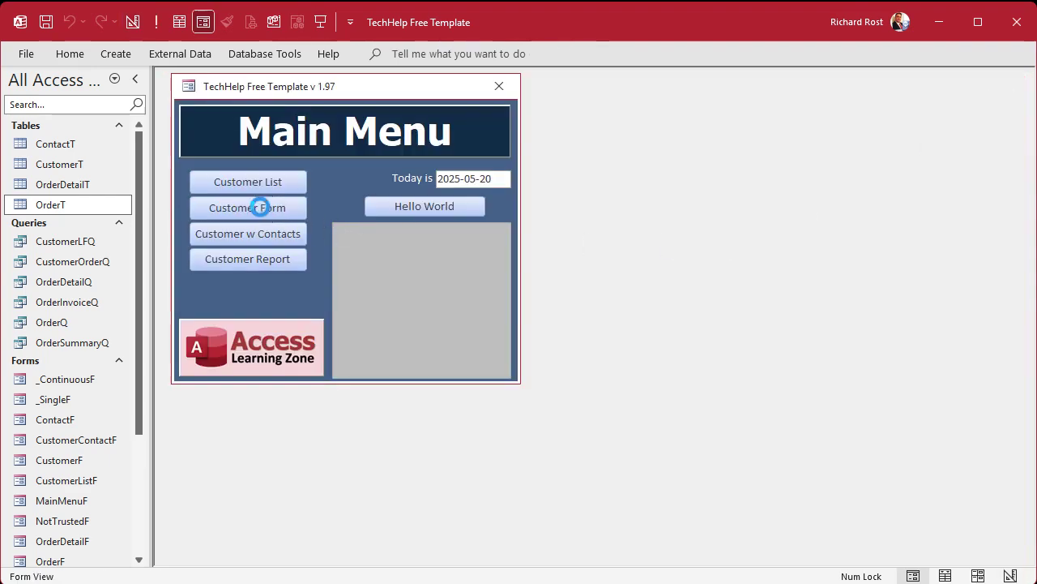
Open CustomerF in Design View, enlarge it, and select the Address, City/State/ZIP and Country controls
{"action": "left_click", "coordinate": [260, 208]}
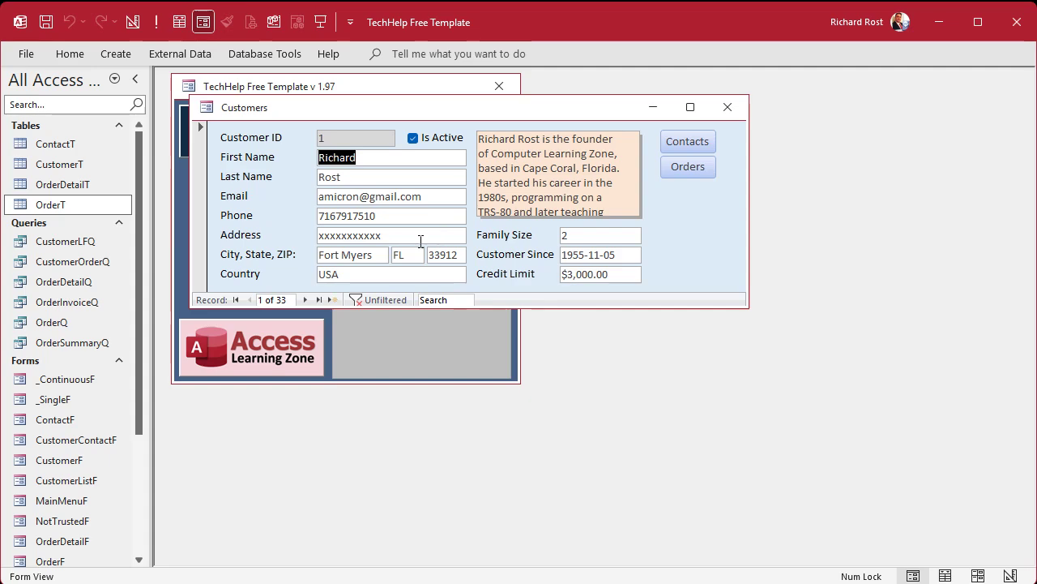
{"action": "right_click", "coordinate": [486, 107]}
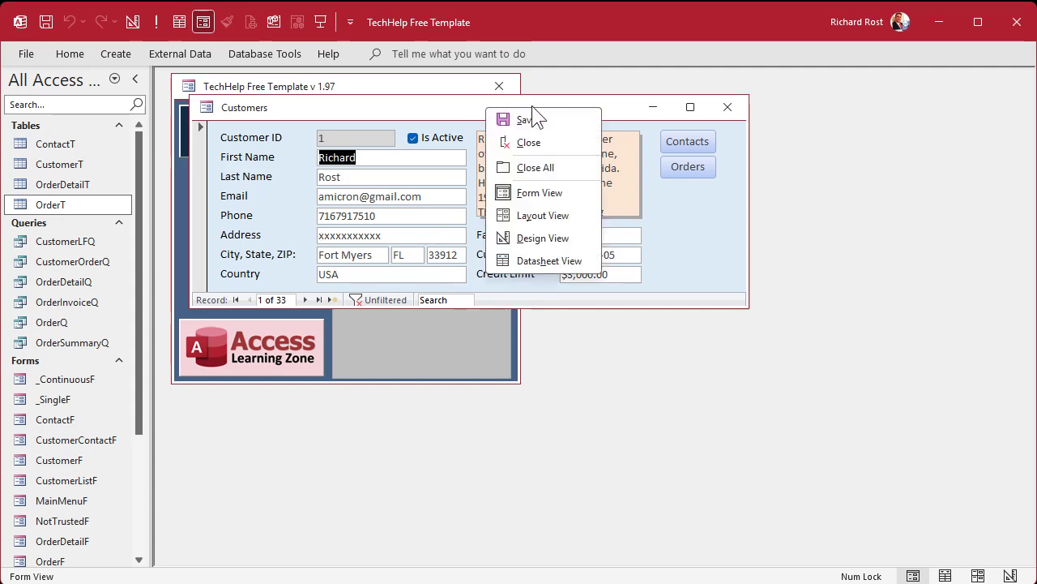
{"action": "left_click", "coordinate": [542, 238]}
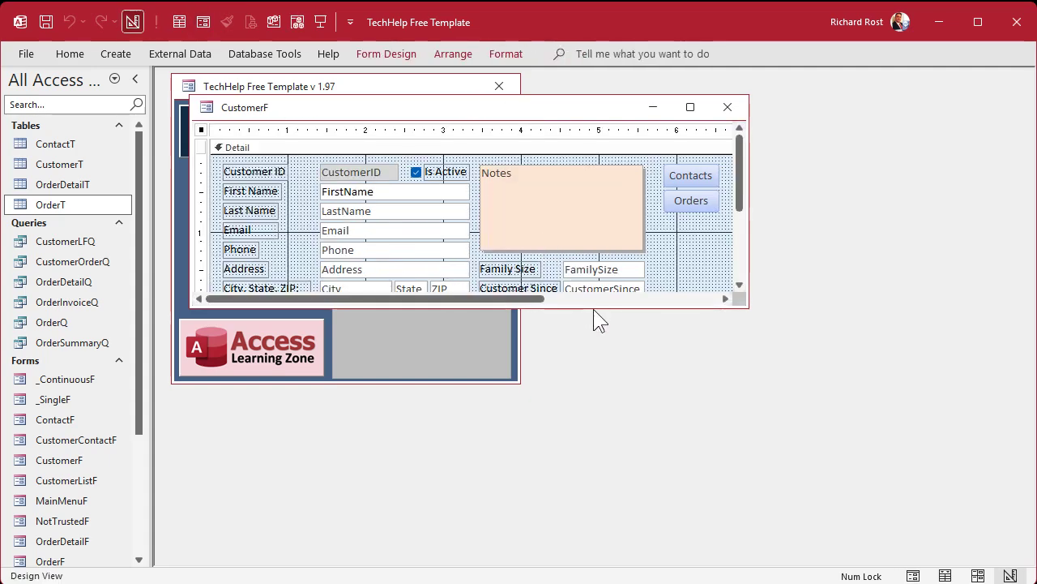
{"action": "left_click_drag", "start_coordinate": [593, 309], "coordinate": [600, 557]}
{"action": "left_click_drag", "start_coordinate": [240, 336], "coordinate": [458, 266]}
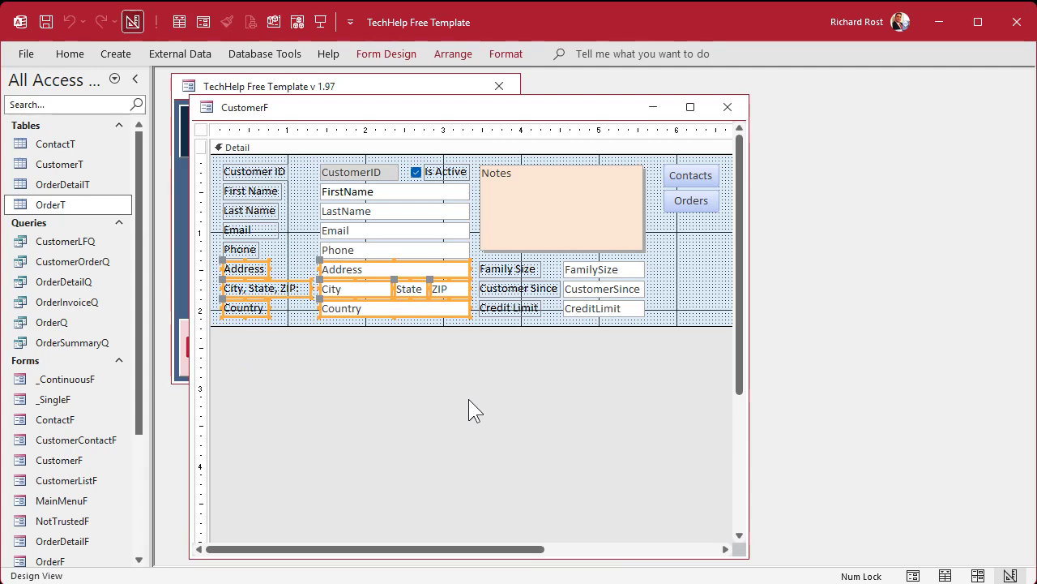
Open OrderF in Design View and enlarge its window
{"action": "right_click", "coordinate": [86, 559]}
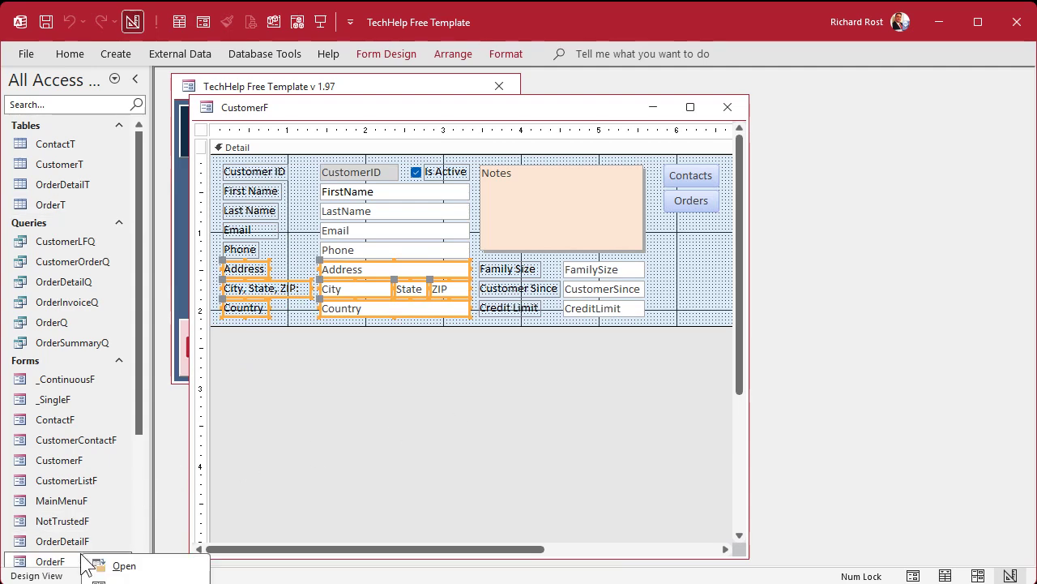
{"action": "left_click", "coordinate": [123, 580]}
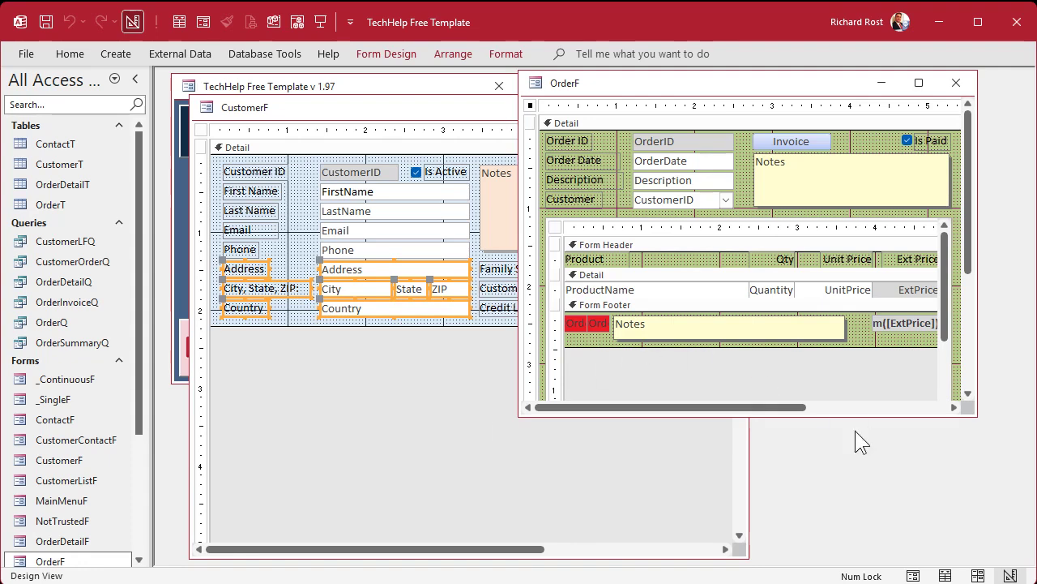
{"action": "left_click_drag", "start_coordinate": [520, 418], "coordinate": [315, 516]}
Delete the Notes box from OrderF's Detail section and paste in the address controls
{"action": "left_click", "coordinate": [640, 182]}
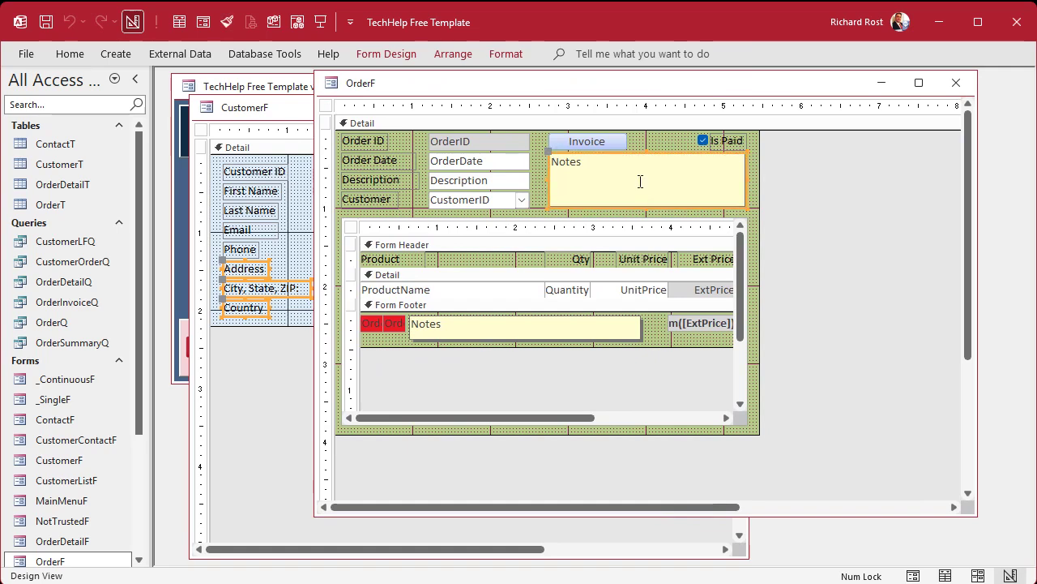
{"action": "key", "text": "Delete"}
{"action": "left_click", "coordinate": [640, 181]}
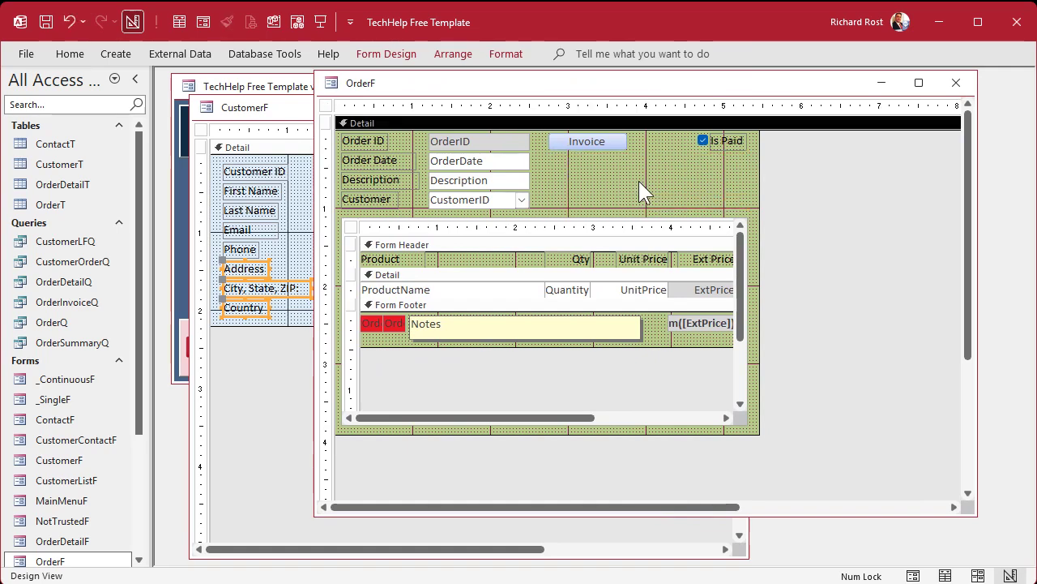
{"action": "key", "text": "ctrl+v"}
Move the pasted address controls right of Order Date and align them in one column
{"action": "left_click_drag", "start_coordinate": [549, 178], "coordinate": [796, 203]}
{"action": "left_click", "coordinate": [615, 181]}
{"action": "left_click", "coordinate": [551, 182]}
{"action": "left_click_drag", "start_coordinate": [562, 167], "coordinate": [691, 202]}
{"action": "left_click", "coordinate": [790, 263]}
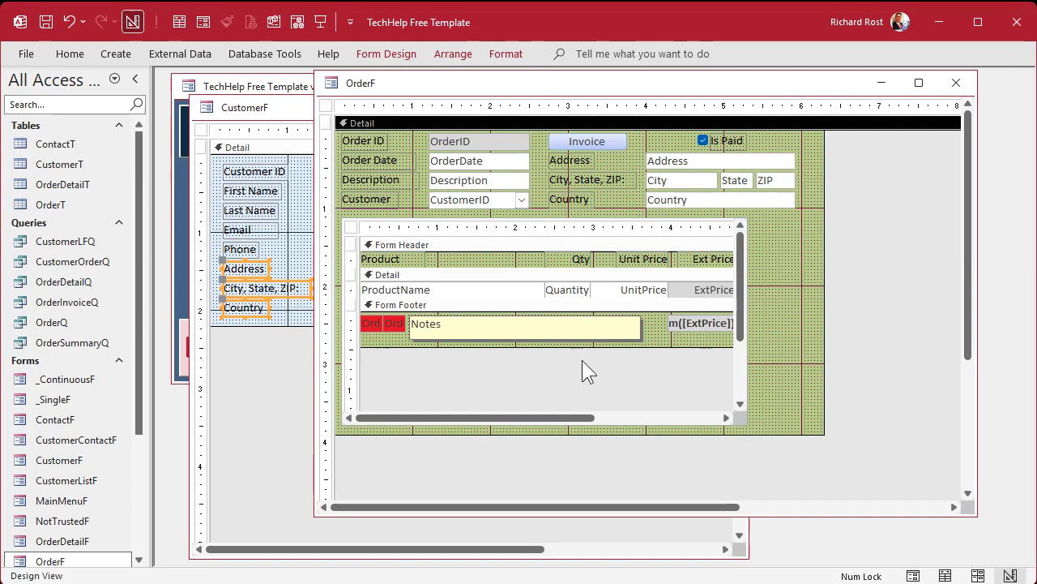
{"action": "left_click", "coordinate": [560, 322]}
{"action": "left_click", "coordinate": [486, 323]}
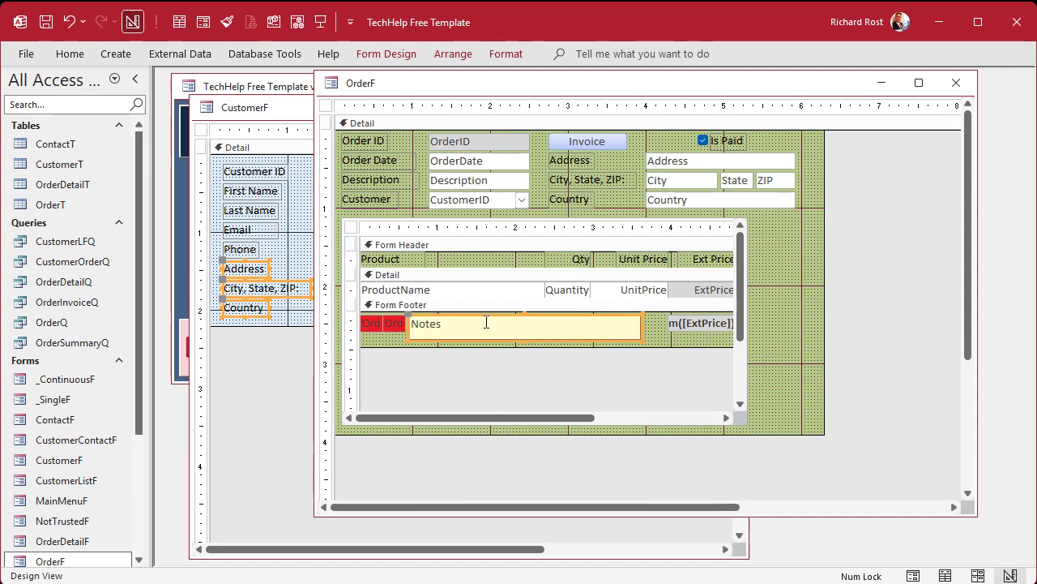
Paste the Notes box back into OrderF's Detail section, undoing an accidental Address move
{"action": "left_click", "coordinate": [801, 251]}
{"action": "key", "text": "ctrl+v"}
{"action": "left_click_drag", "start_coordinate": [565, 155], "coordinate": [415, 188]}
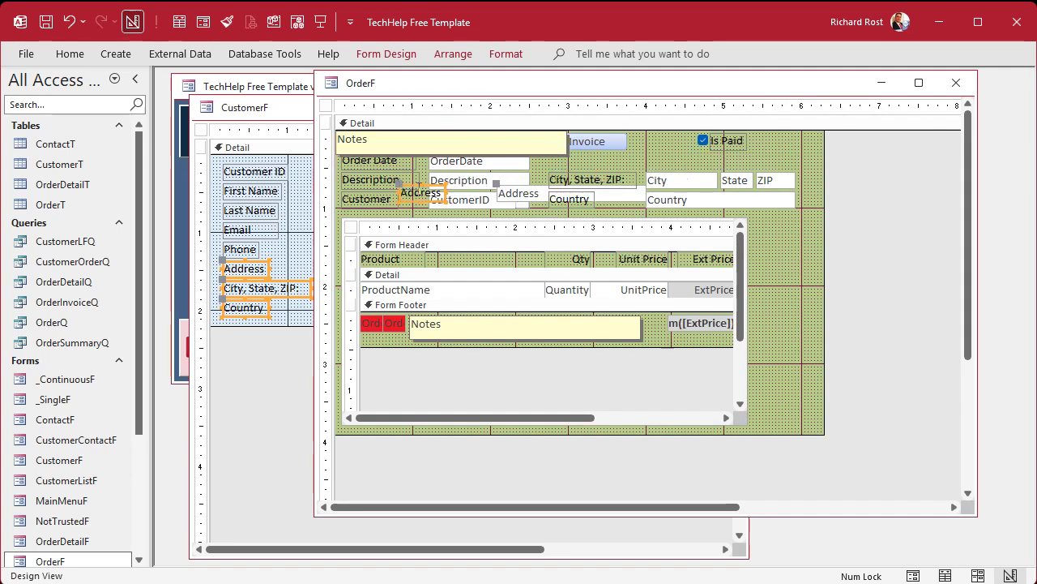
{"action": "key", "text": "ctrl+z"}
Move the Notes box right of the order details subform and stretch it to full height
{"action": "left_click", "coordinate": [447, 153]}
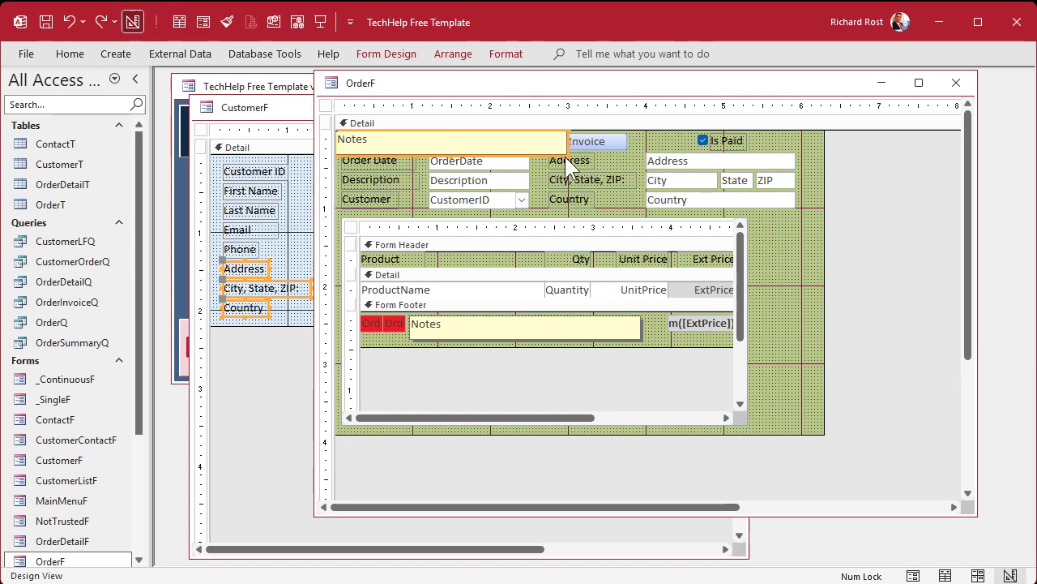
{"action": "left_click_drag", "start_coordinate": [567, 159], "coordinate": [398, 198]}
{"action": "left_click_drag", "start_coordinate": [399, 150], "coordinate": [819, 236]}
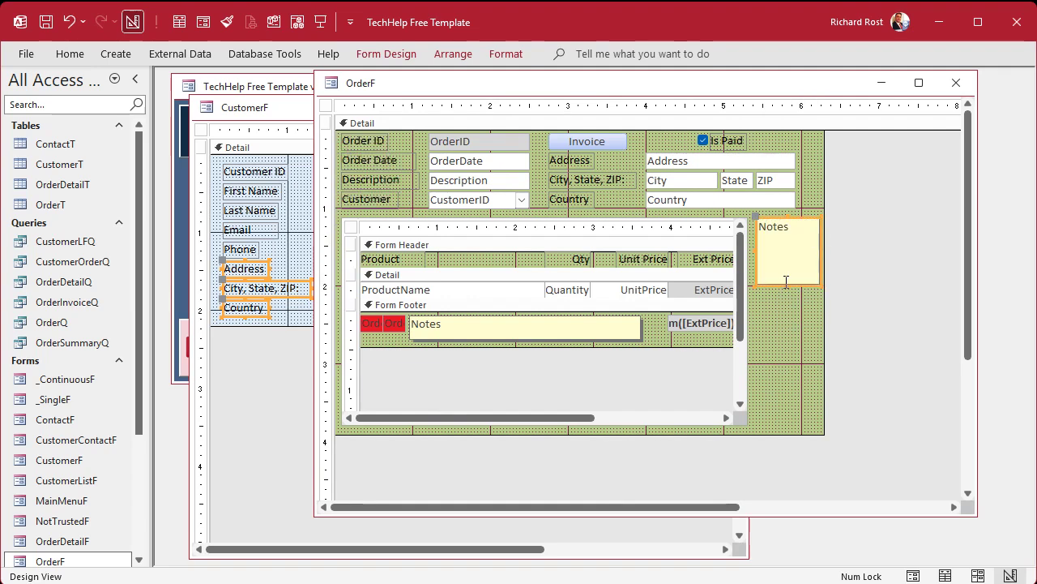
{"action": "left_click_drag", "start_coordinate": [785, 284], "coordinate": [789, 424]}
{"action": "left_click", "coordinate": [787, 324]}
{"action": "left_click", "coordinate": [788, 285]}
{"action": "left_click_drag", "start_coordinate": [825, 180], "coordinate": [834, 180]}
{"action": "left_click", "coordinate": [290, 262]}
{"action": "left_click", "coordinate": [882, 162]}
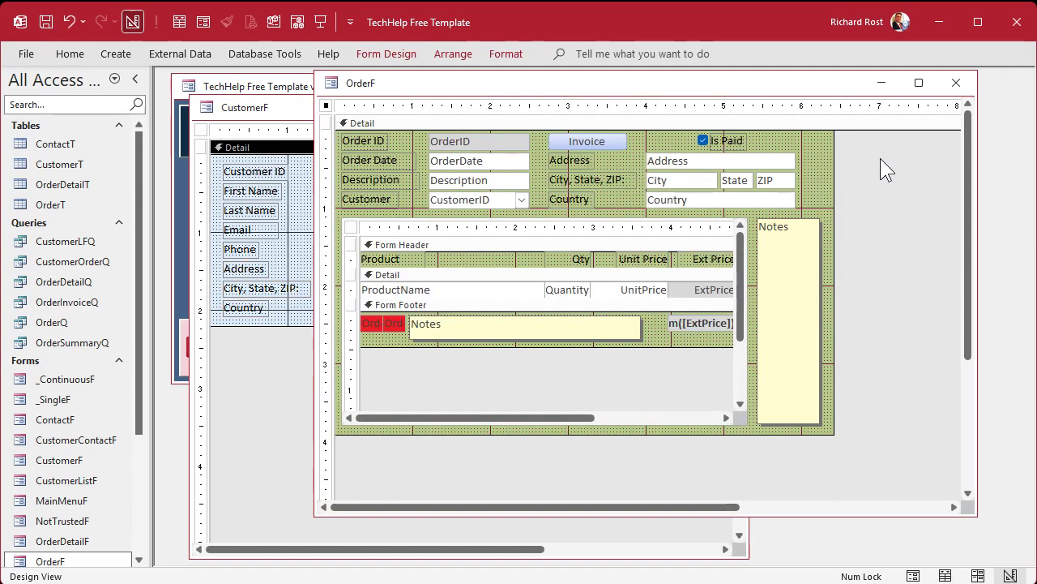
{"action": "left_click", "coordinate": [444, 198]}
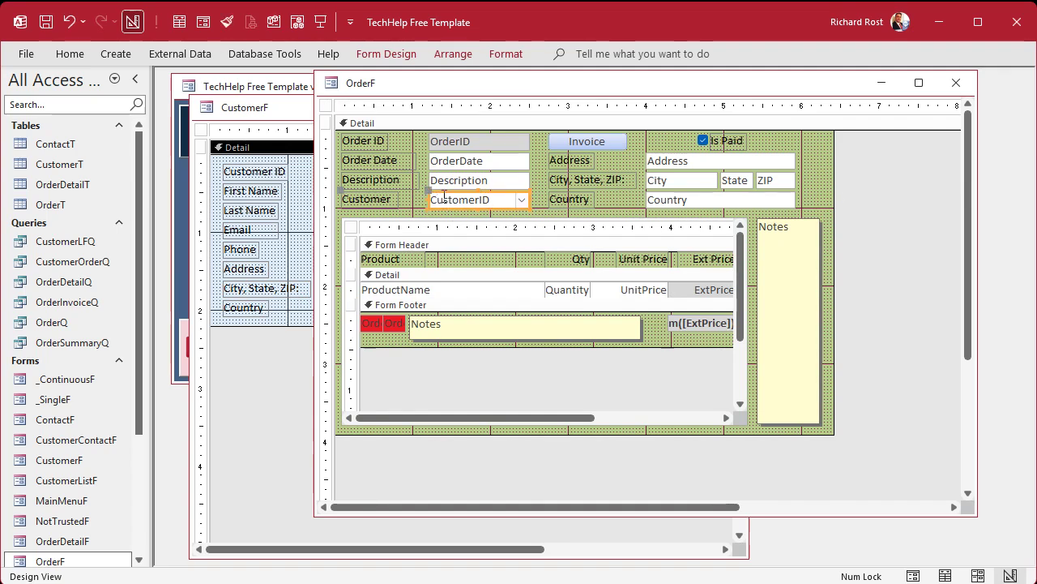
Copy the combo's default expression and set Address's Default Value to =[Forms]![CustomerF]![Address]
{"action": "double_click", "coordinate": [460, 199]}
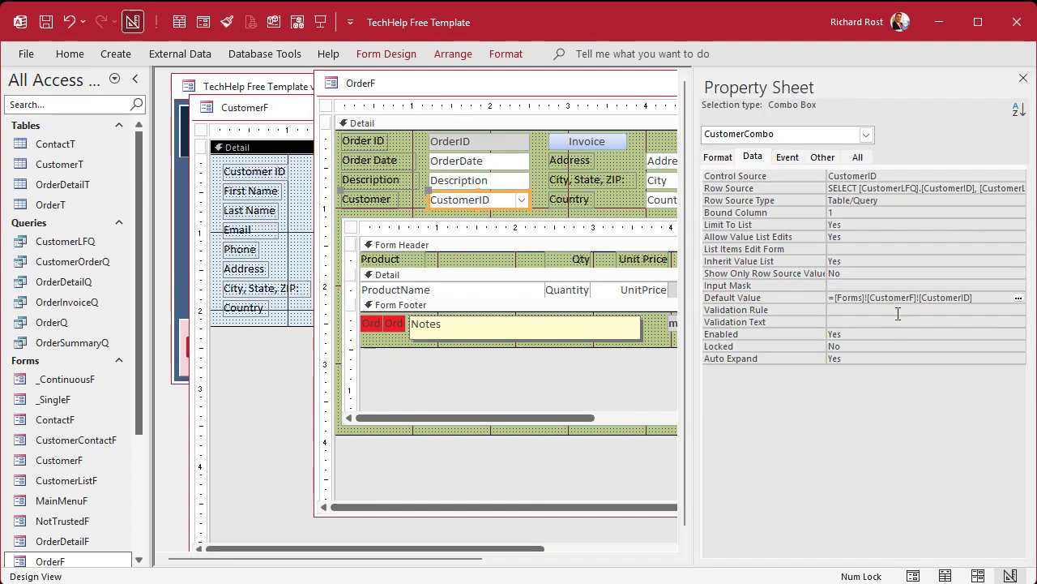
{"action": "left_click_drag", "start_coordinate": [971, 297], "coordinate": [797, 302]}
{"action": "key", "text": "ctrl+c"}
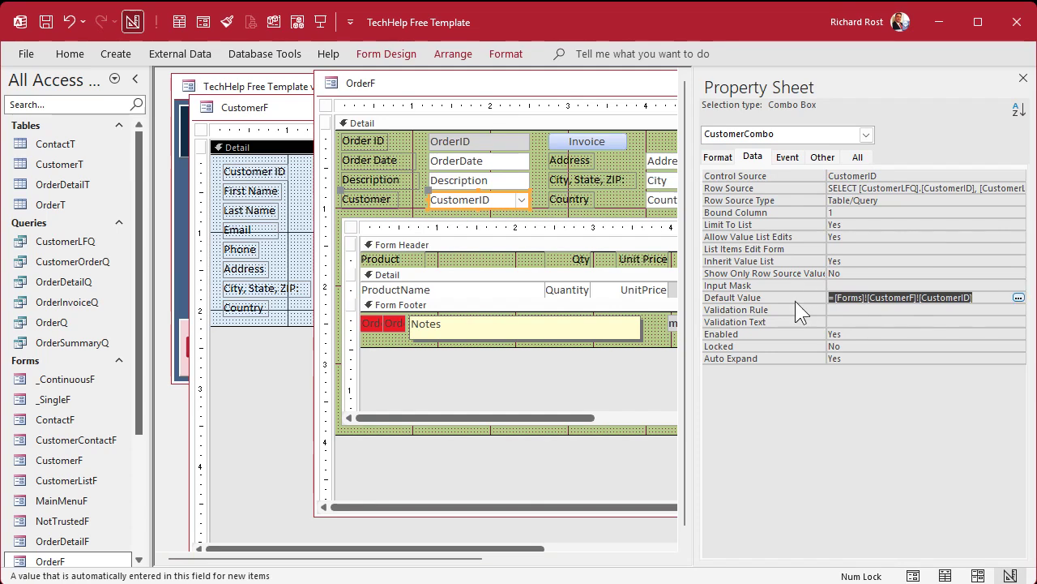
{"action": "left_click", "coordinate": [1022, 78]}
{"action": "left_click", "coordinate": [676, 164]}
{"action": "double_click", "coordinate": [658, 172]}
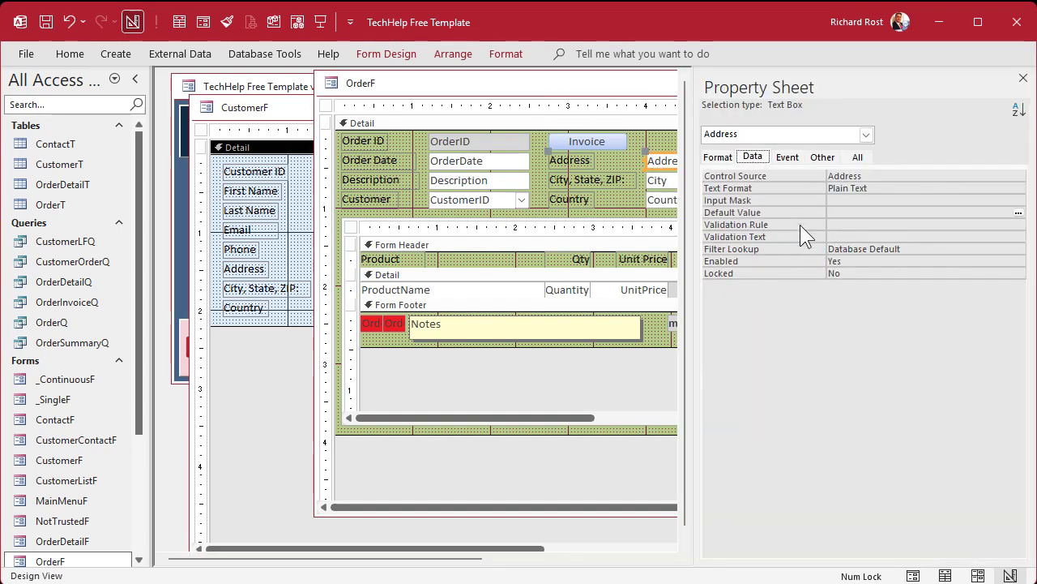
{"action": "left_click", "coordinate": [844, 212]}
{"action": "key", "text": "ctrl+v"}
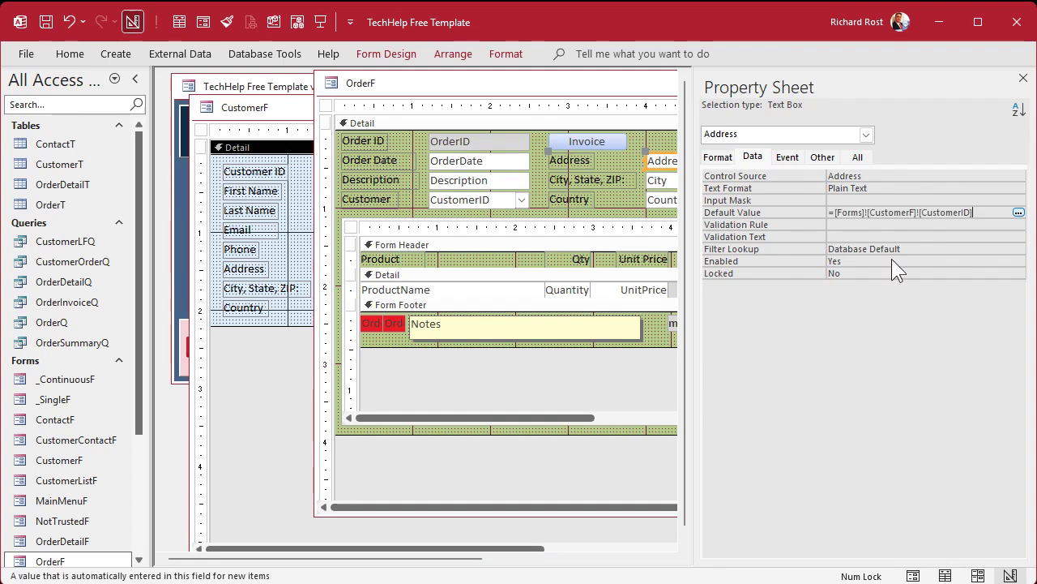
{"action": "double_click", "coordinate": [944, 213]}
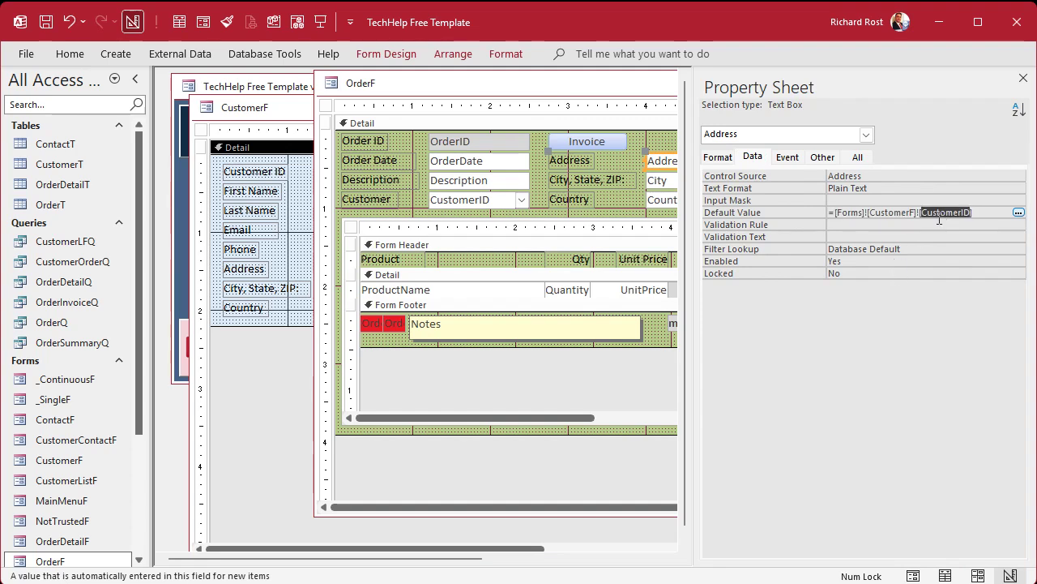
{"action": "type", "text": "Address"}
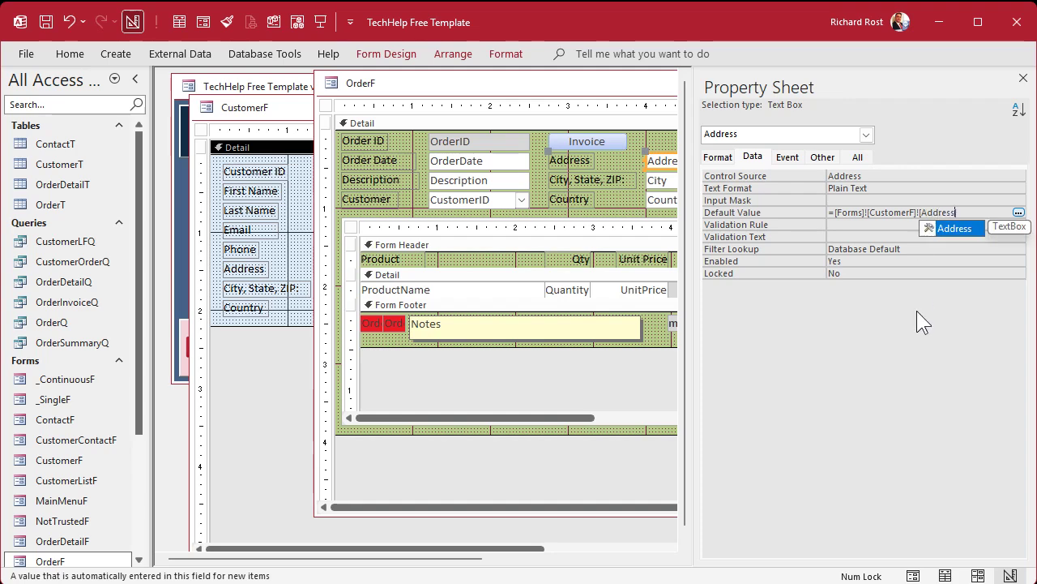
{"action": "type", "text": "]"}
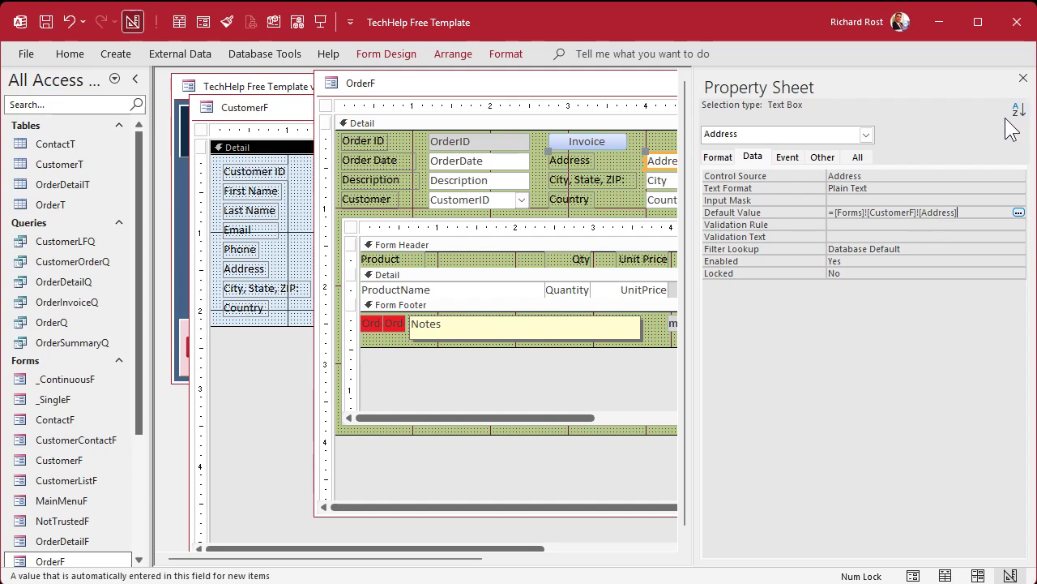
Set City's Default Value to =[Forms]![CustomerF]![City]
{"action": "left_click", "coordinate": [1023, 78]}
{"action": "double_click", "coordinate": [688, 180]}
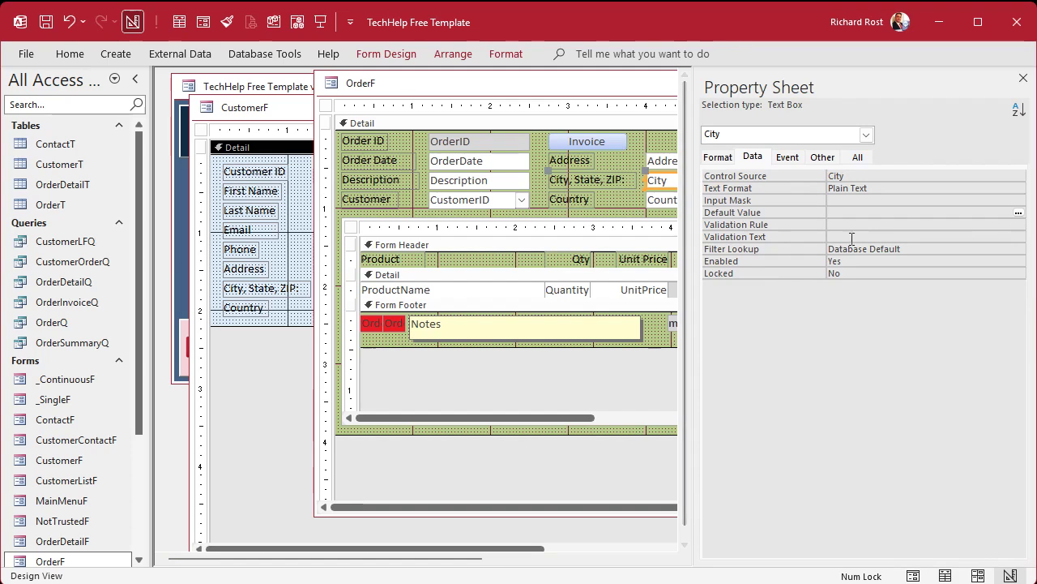
{"action": "left_click", "coordinate": [856, 212]}
{"action": "key", "text": "ctrl+v"}
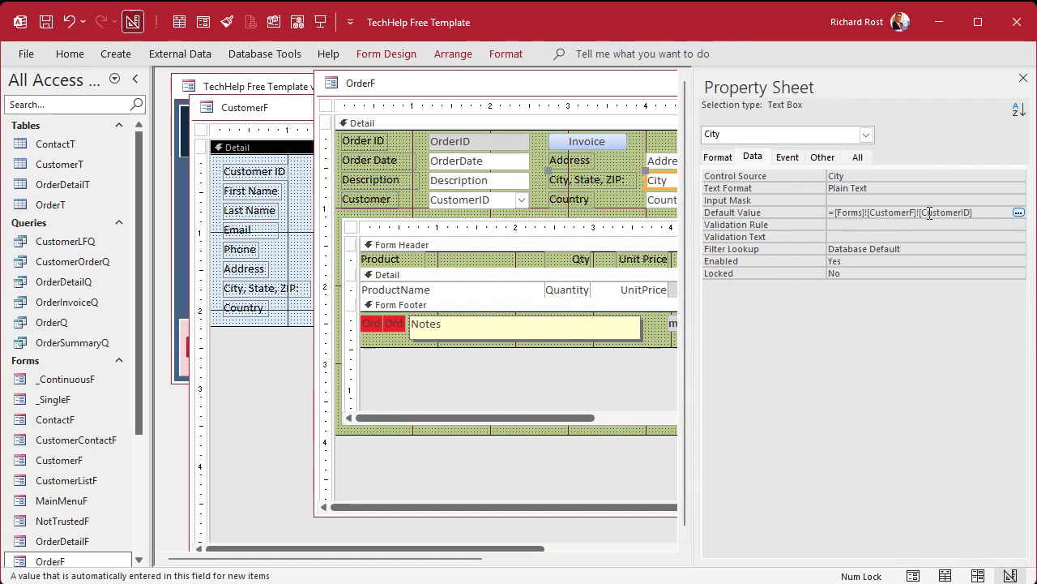
{"action": "double_click", "coordinate": [930, 213]}
{"action": "type", "text": "City"}
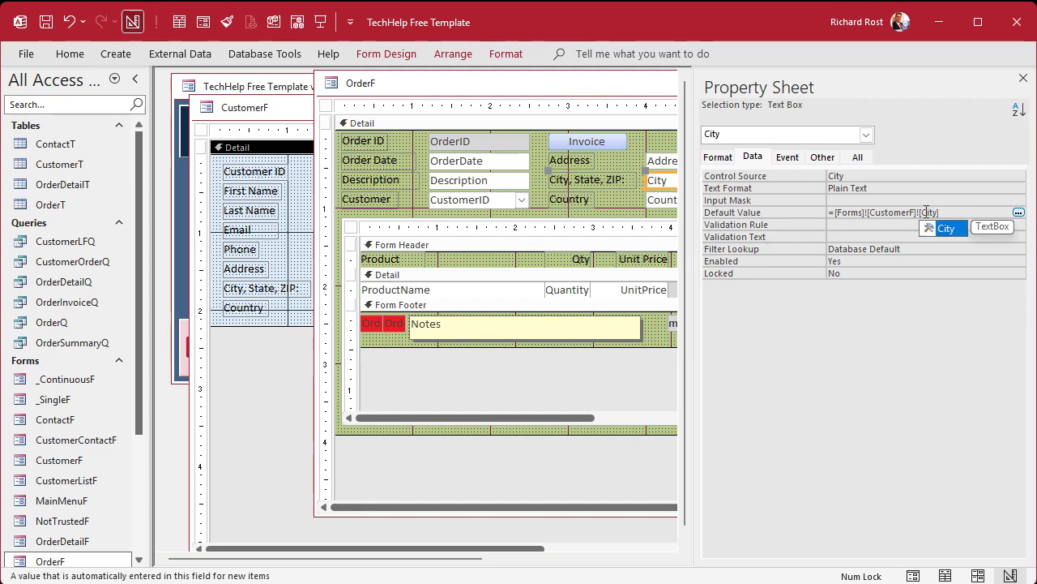
Set State's Default Value to =[Forms]![CustomerF]![State]
{"action": "double_click", "coordinate": [614, 84]}
{"action": "left_click", "coordinate": [550, 183]}
{"action": "left_click", "coordinate": [889, 235]}
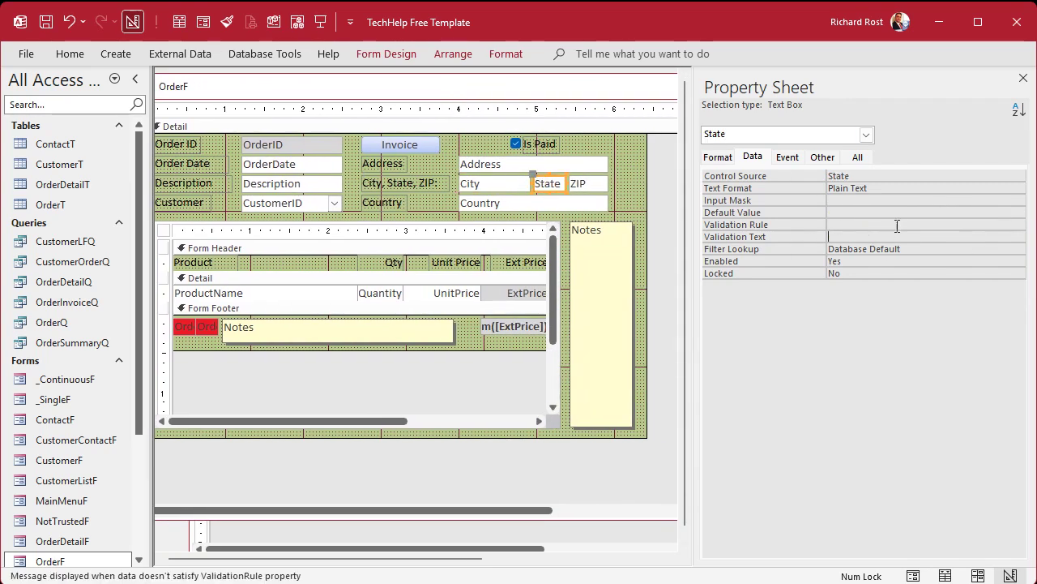
{"action": "key", "text": "ctrl+v"}
{"action": "double_click", "coordinate": [936, 212]}
{"action": "type", "text": "State"}
{"action": "key", "text": "Return"}
Set ZIP's Default Value to =[Forms]![CustomerF]![ZIP]
{"action": "key", "text": "Return"}
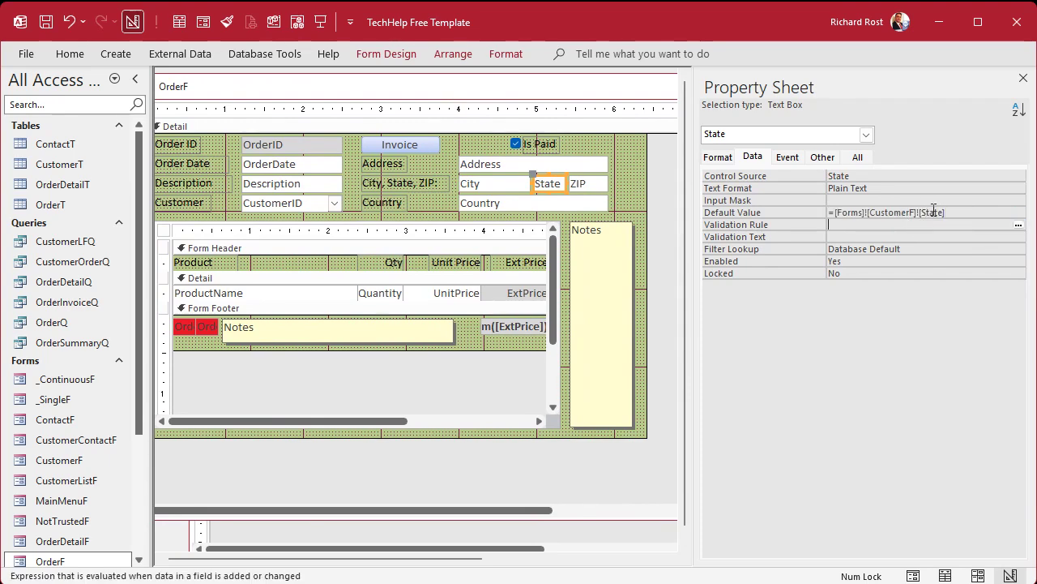
{"action": "left_click", "coordinate": [584, 184]}
{"action": "left_click", "coordinate": [930, 212]}
{"action": "key", "text": "ctrl+v"}
{"action": "double_click", "coordinate": [932, 212]}
{"action": "type", "text": "ZIP"}
{"action": "key", "text": "Return"}
{"action": "key", "text": "Return"}
Set Country's Default Value to =[Forms]![CustomerF]![Country], then close the Property Sheet and OrderF design
{"action": "left_click", "coordinate": [502, 203]}
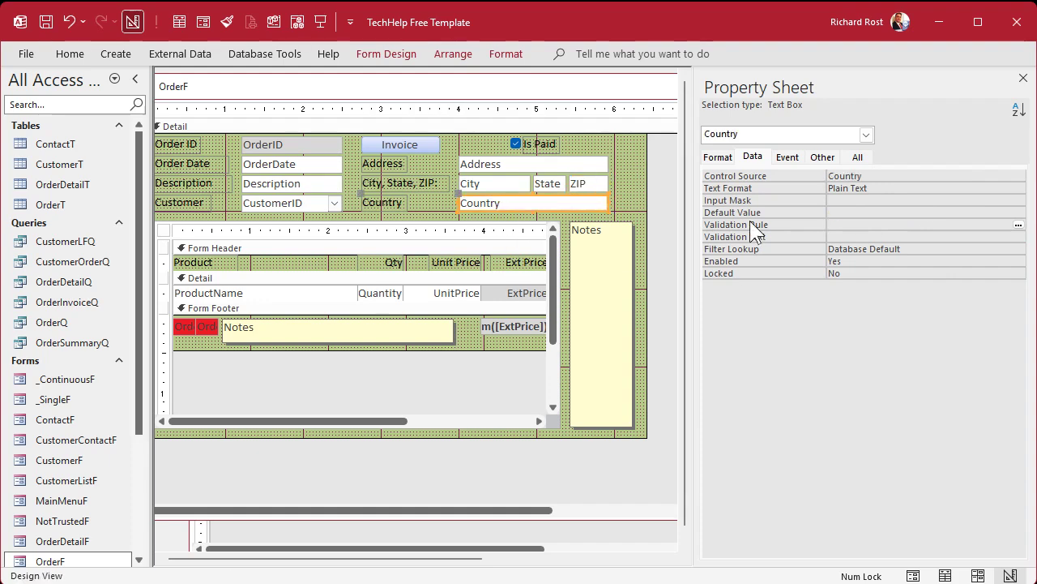
{"action": "left_click", "coordinate": [859, 208]}
{"action": "key", "text": "ctrl+v"}
{"action": "double_click", "coordinate": [948, 212]}
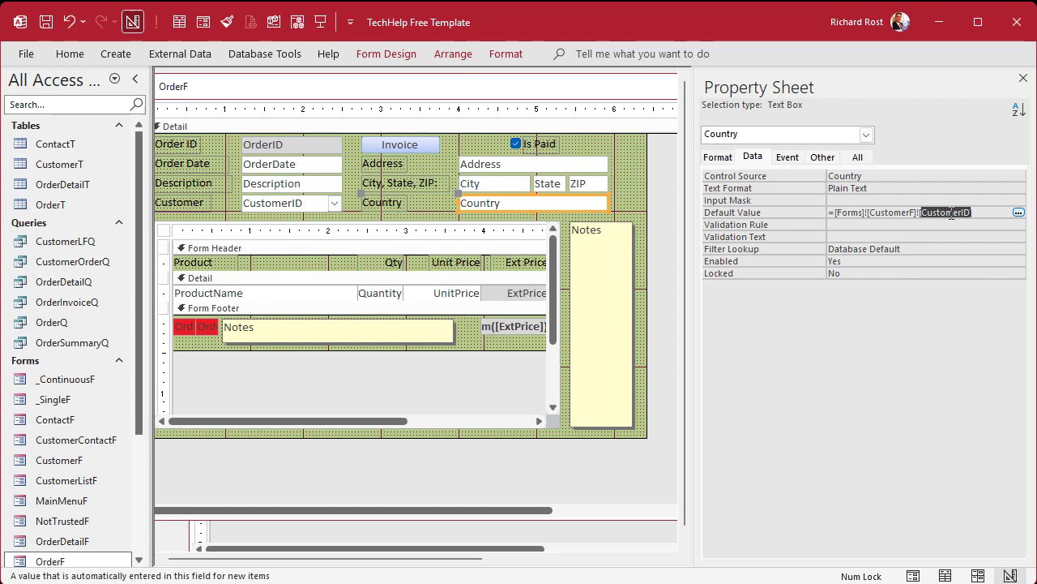
{"action": "type", "text": "Country"}
{"action": "key", "text": "Return"}
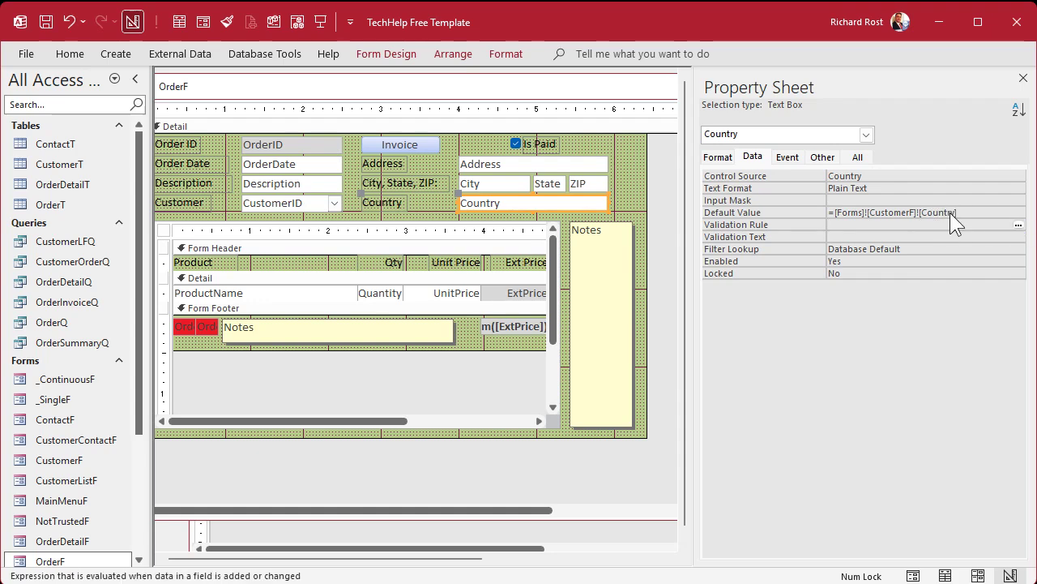
{"action": "left_click", "coordinate": [1022, 79]}
{"action": "left_click", "coordinate": [769, 85]}
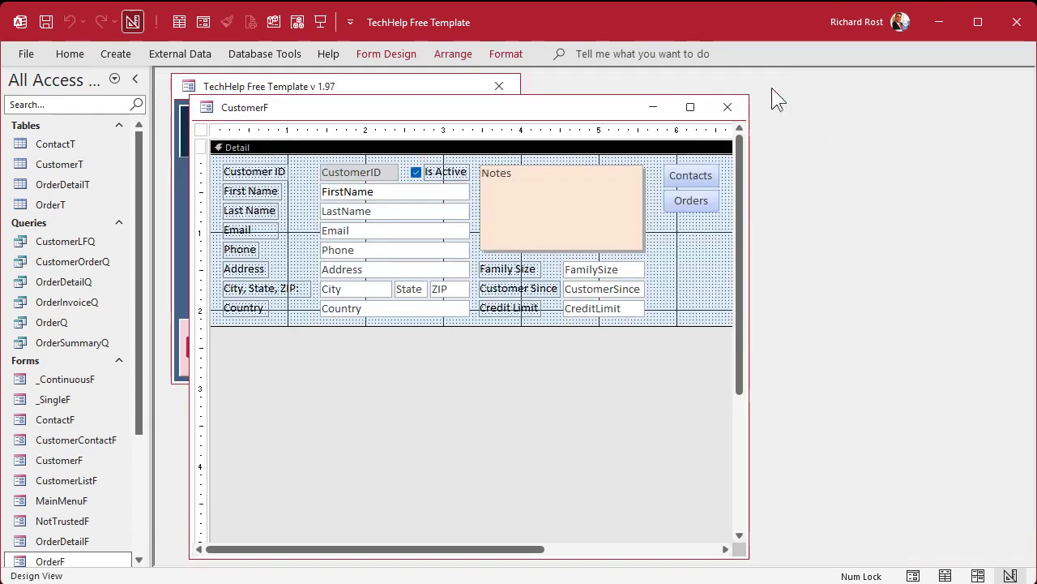
Close CustomerF's design, reopen the Customers form, and enter a real street address for the first customer
{"action": "left_click", "coordinate": [725, 105]}
{"action": "left_click", "coordinate": [237, 208]}
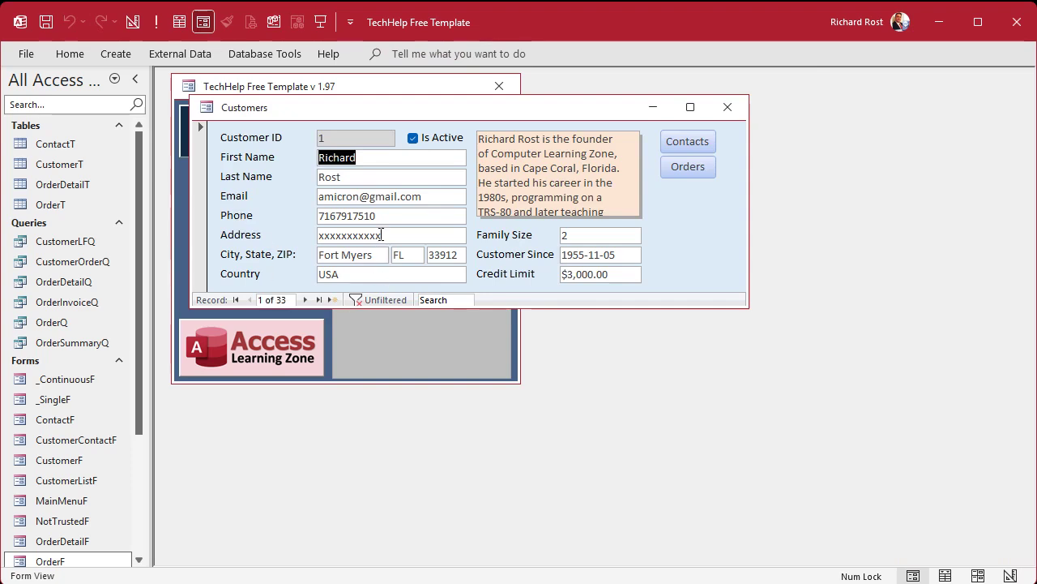
{"action": "left_click", "coordinate": [309, 233]}
{"action": "type", "text": "101 Main St"}
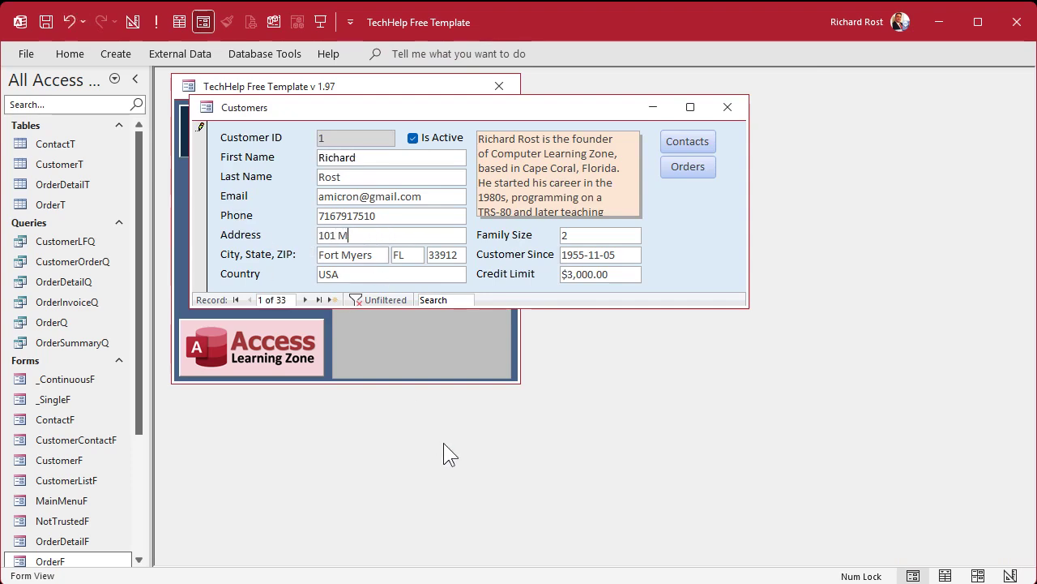
{"action": "key", "text": "Tab"}
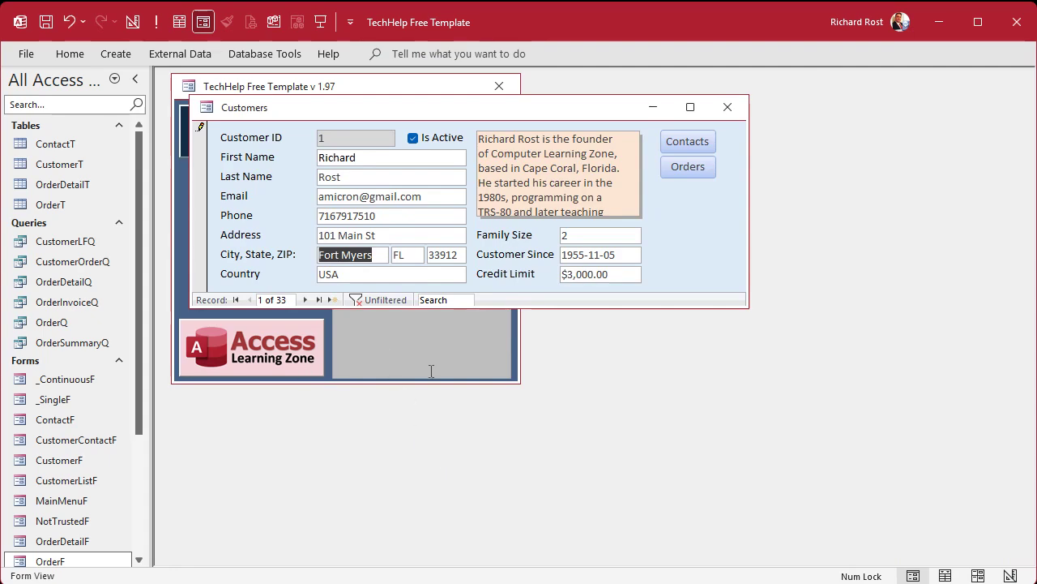
Save the address by reopening the Customers form, then open this customer's orders
{"action": "left_click", "coordinate": [728, 107]}
{"action": "left_click", "coordinate": [248, 208]}
{"action": "left_click", "coordinate": [682, 169]}
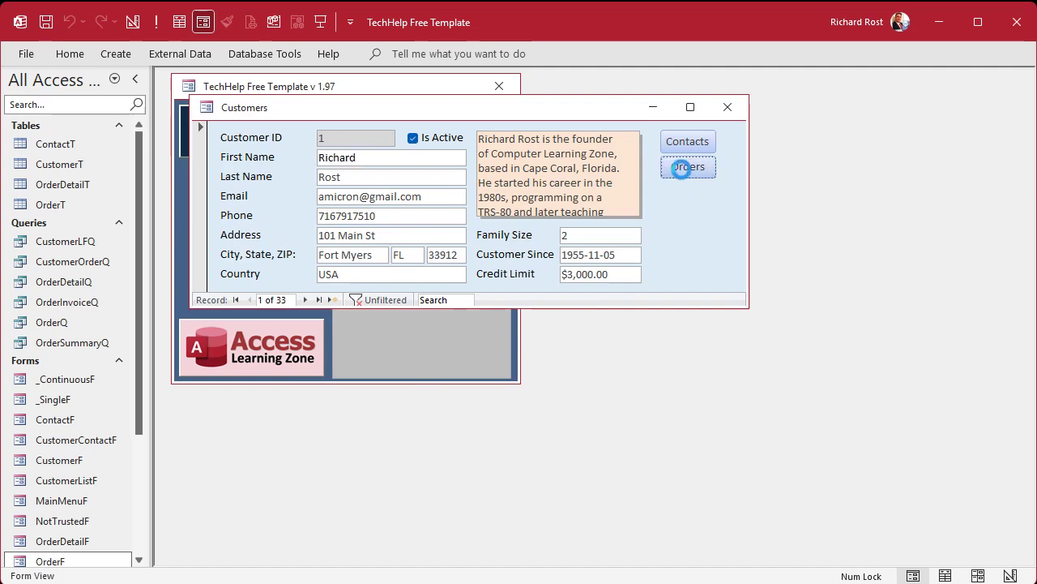
Start a new order for the open customer, dated the 20th (2025-05-20)
{"action": "left_click_drag", "start_coordinate": [480, 87], "coordinate": [823, 86]}
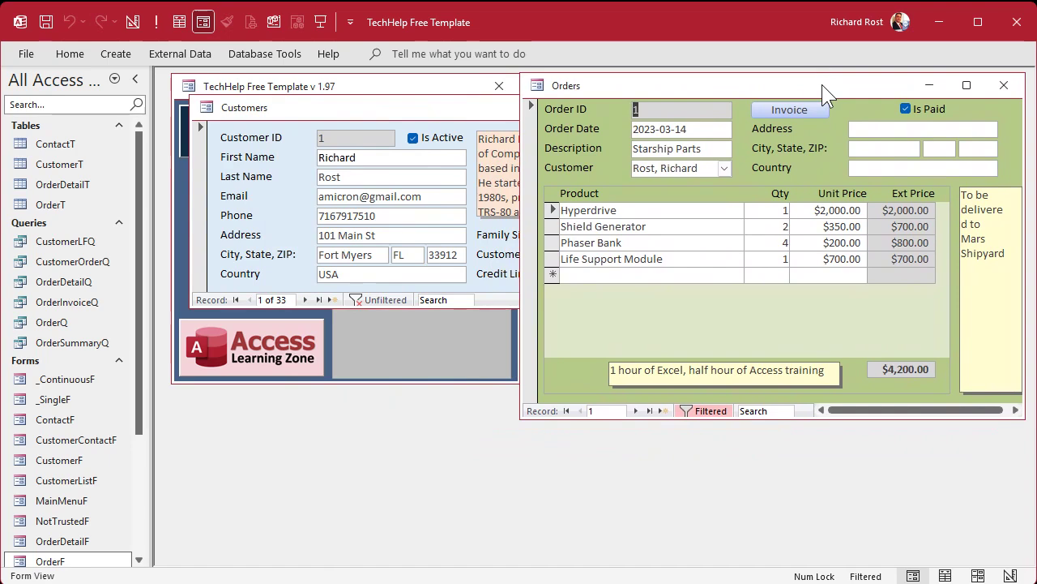
{"action": "left_click", "coordinate": [663, 411]}
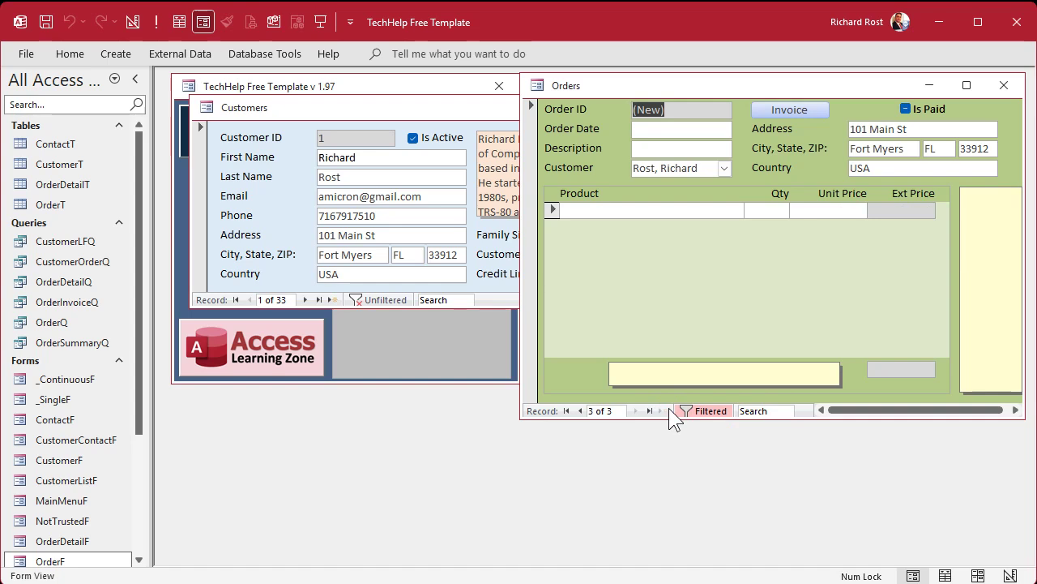
{"action": "left_click", "coordinate": [691, 128]}
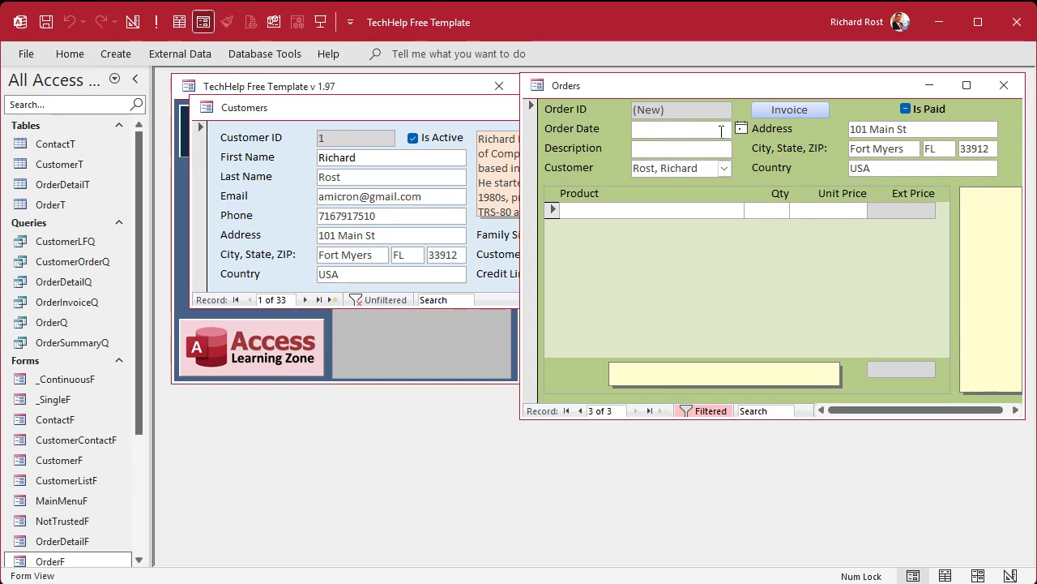
{"action": "left_click", "coordinate": [741, 128]}
{"action": "left_click", "coordinate": [655, 211]}
Enter description '31rr1313r1' and product line '13r1r13r13r', then close the Orders form
{"action": "left_click", "coordinate": [678, 149]}
{"action": "type", "text": "31rr1313r1"}
{"action": "left_click", "coordinate": [685, 210]}
{"action": "type", "text": "13r1r13r13r"}
{"action": "left_click", "coordinate": [679, 226]}
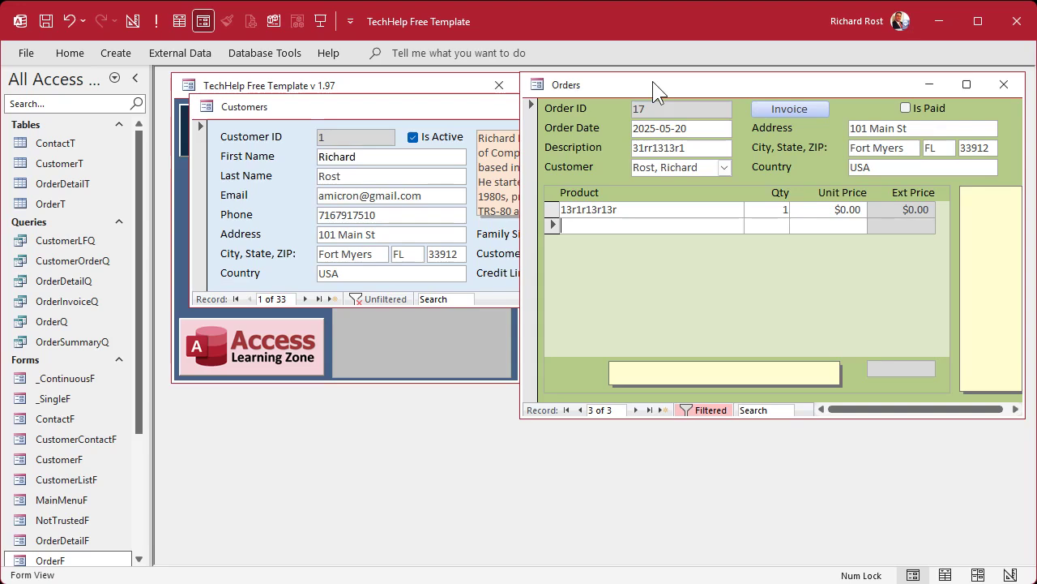
{"action": "left_click", "coordinate": [997, 87]}
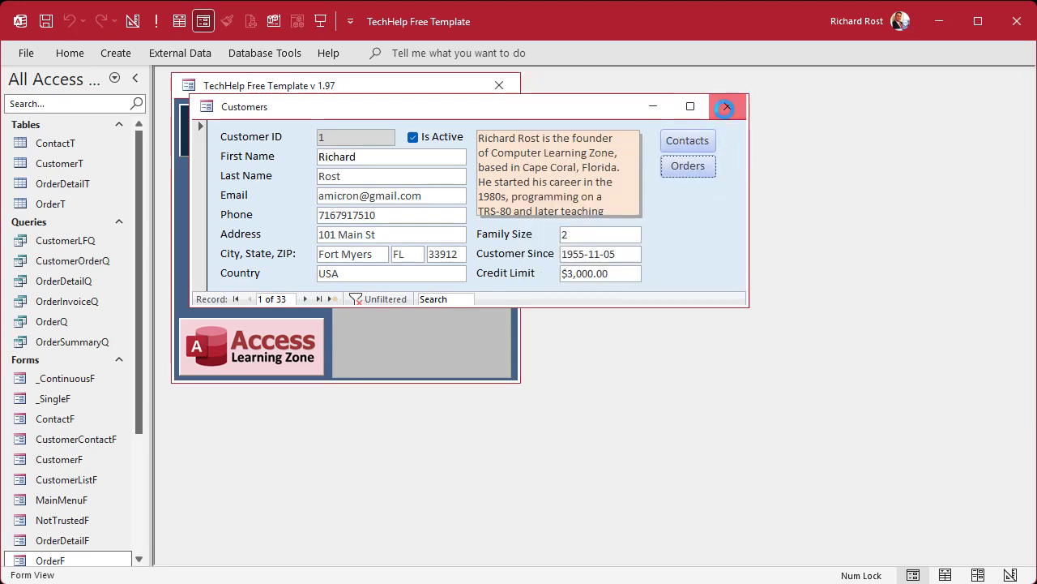
Close the Customers form and any Orders form so neither remains open
{"action": "left_click", "coordinate": [727, 106]}
{"action": "left_click", "coordinate": [246, 203]}
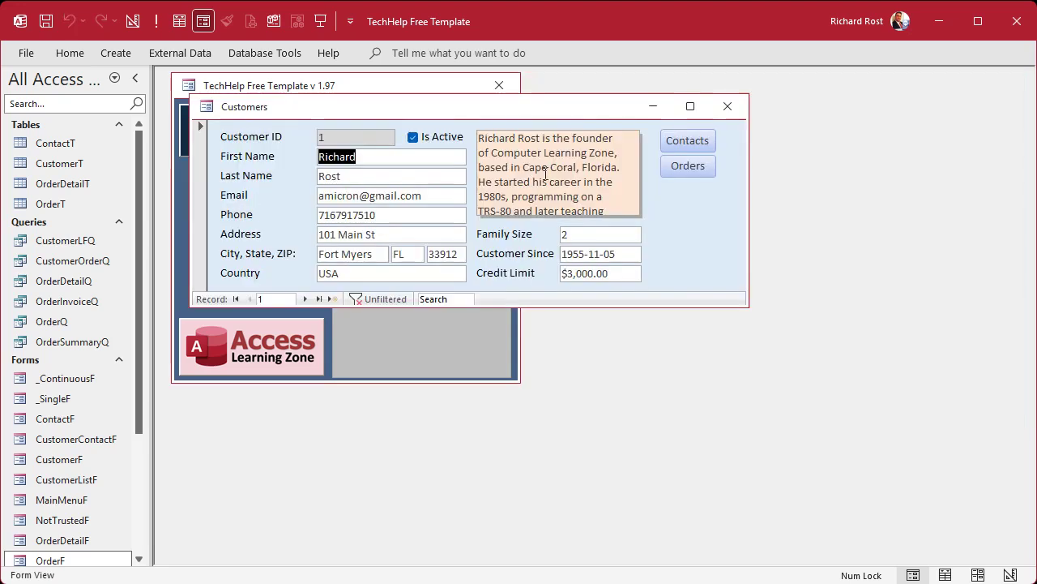
{"action": "left_click", "coordinate": [698, 167]}
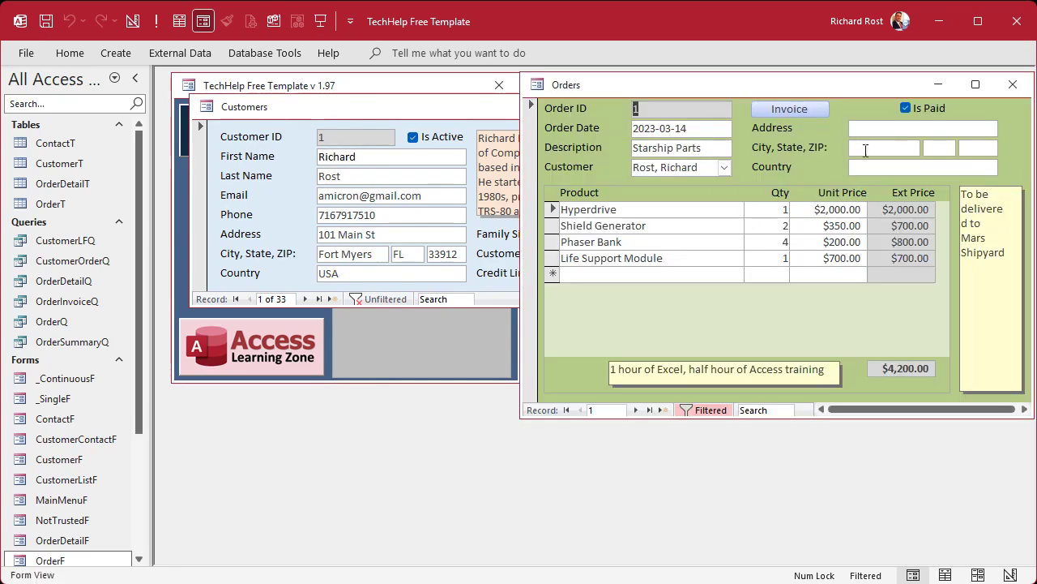
{"action": "left_click", "coordinate": [1011, 84]}
{"action": "left_click", "coordinate": [727, 106]}
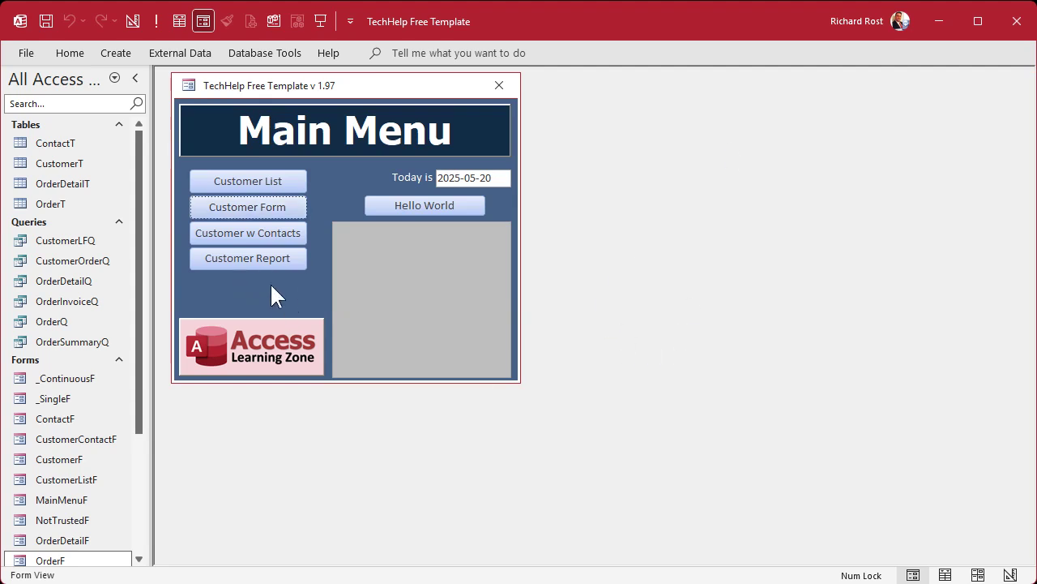
Open OrderF by itself, start new order 18, and pick a customer from the list
{"action": "double_click", "coordinate": [70, 560]}
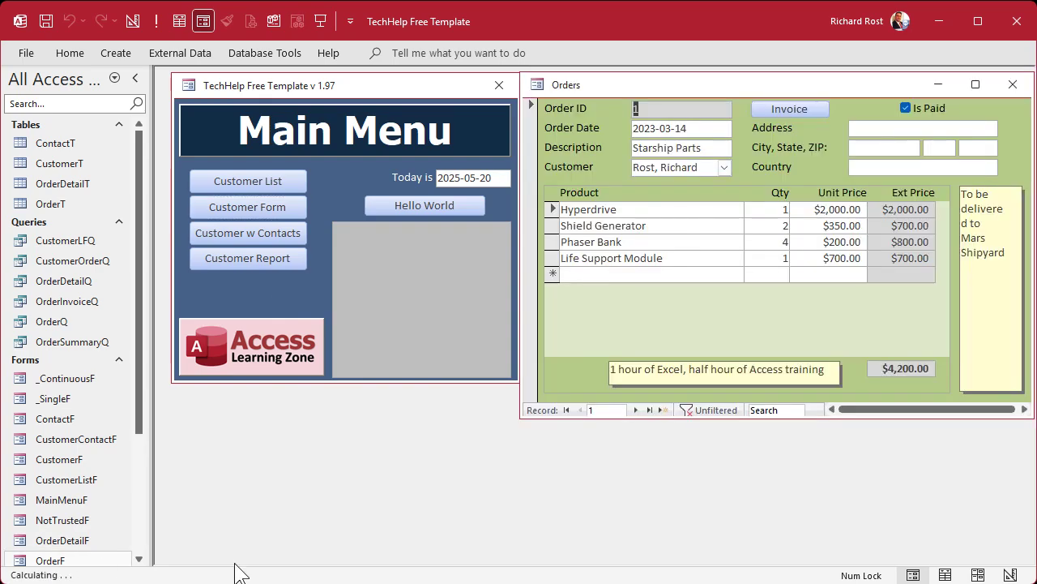
{"action": "left_click", "coordinate": [665, 413]}
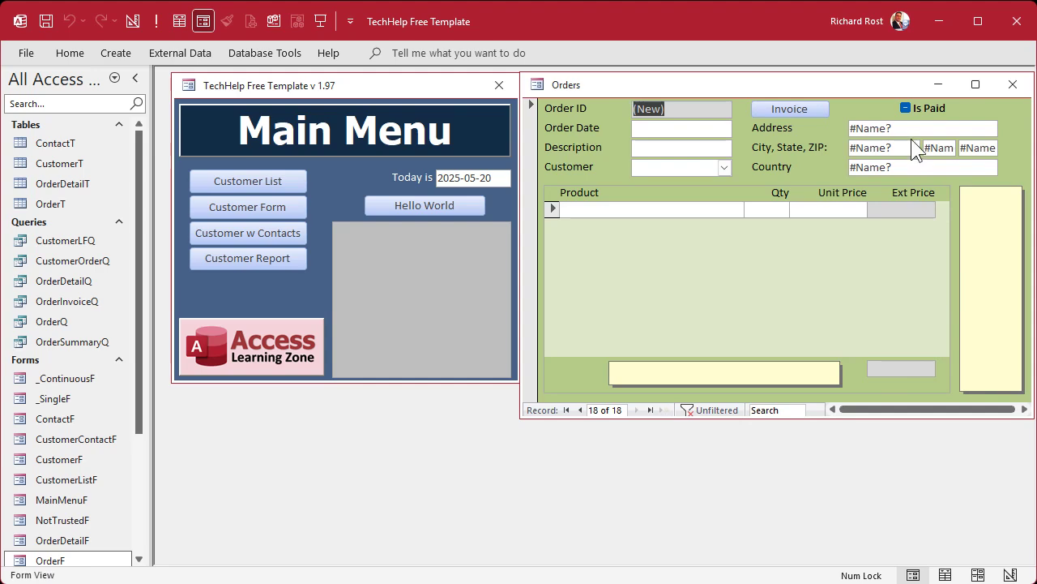
{"action": "left_click", "coordinate": [723, 167]}
{"action": "left_click", "coordinate": [725, 168]}
{"action": "left_click", "coordinate": [725, 167]}
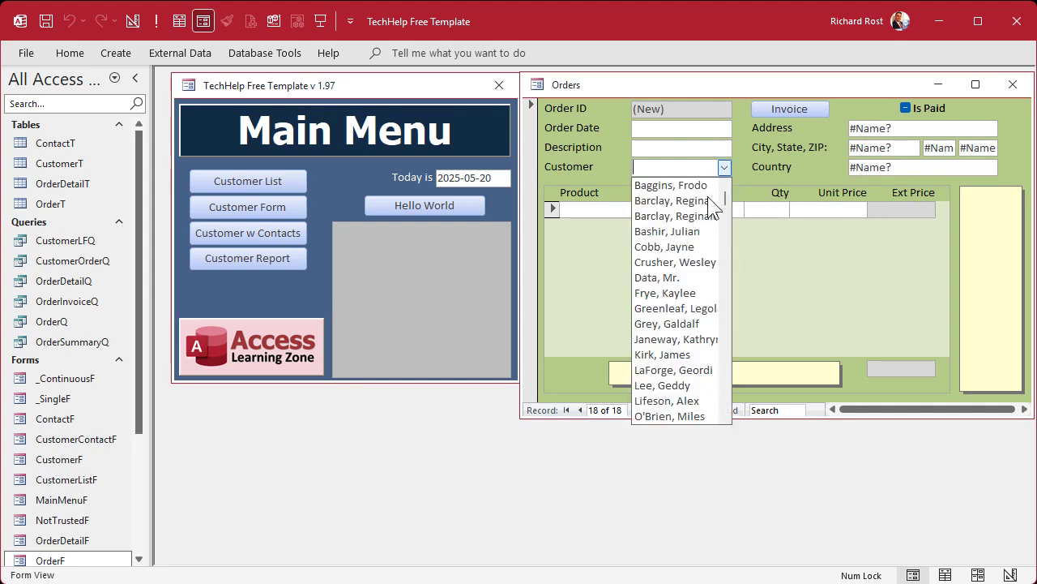
{"action": "left_click", "coordinate": [689, 278]}
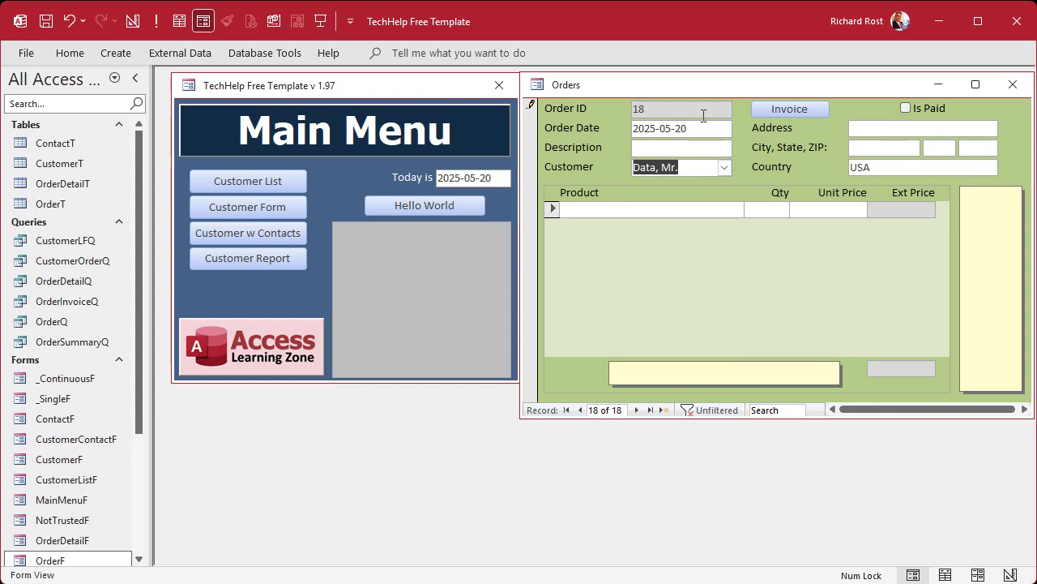